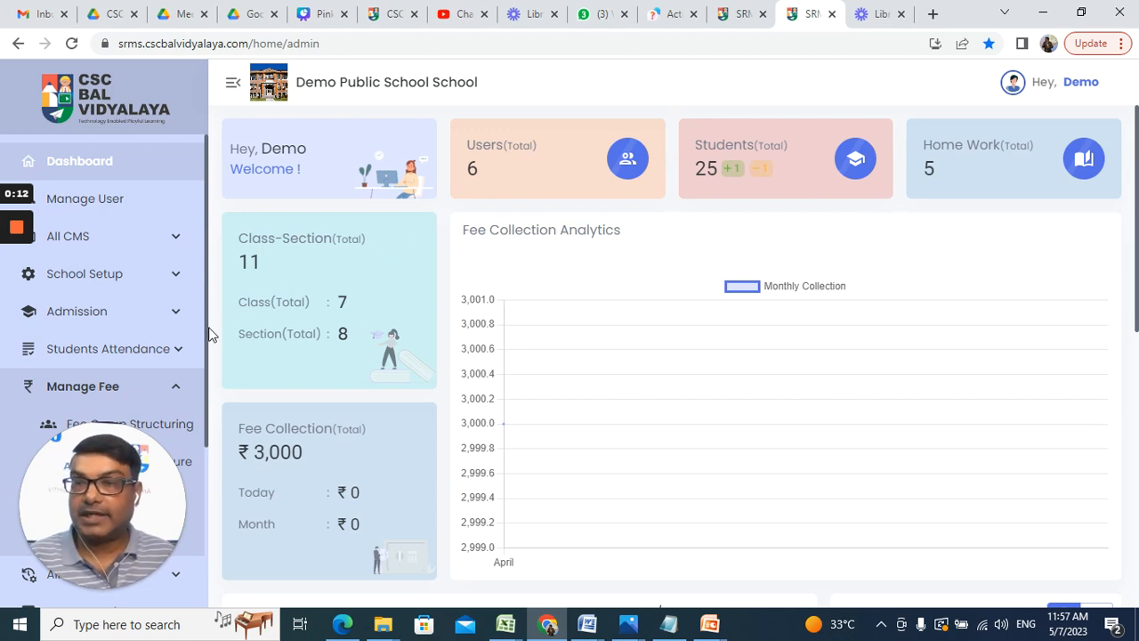
- Open the Daily Fee Collection page of the Manage Fee section
{"action": "scroll", "coordinate": [208, 369], "scroll_direction": "down", "scroll_amount": 3}
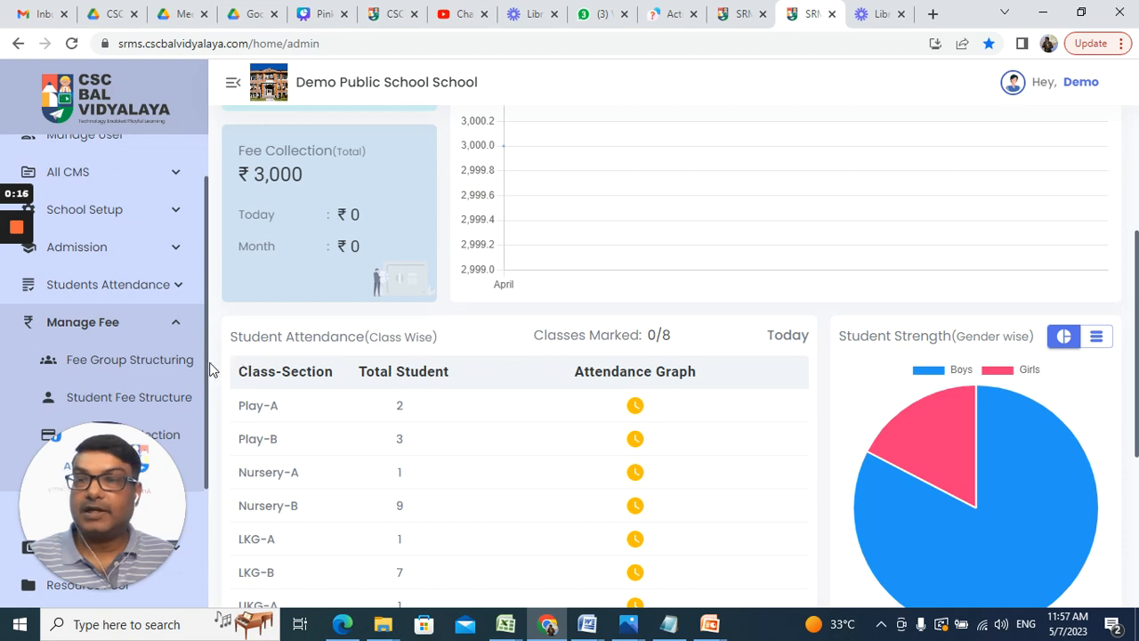
{"action": "left_click_drag", "start_coordinate": [212, 369], "coordinate": [212, 422]}
{"action": "left_click", "coordinate": [325, 384]}
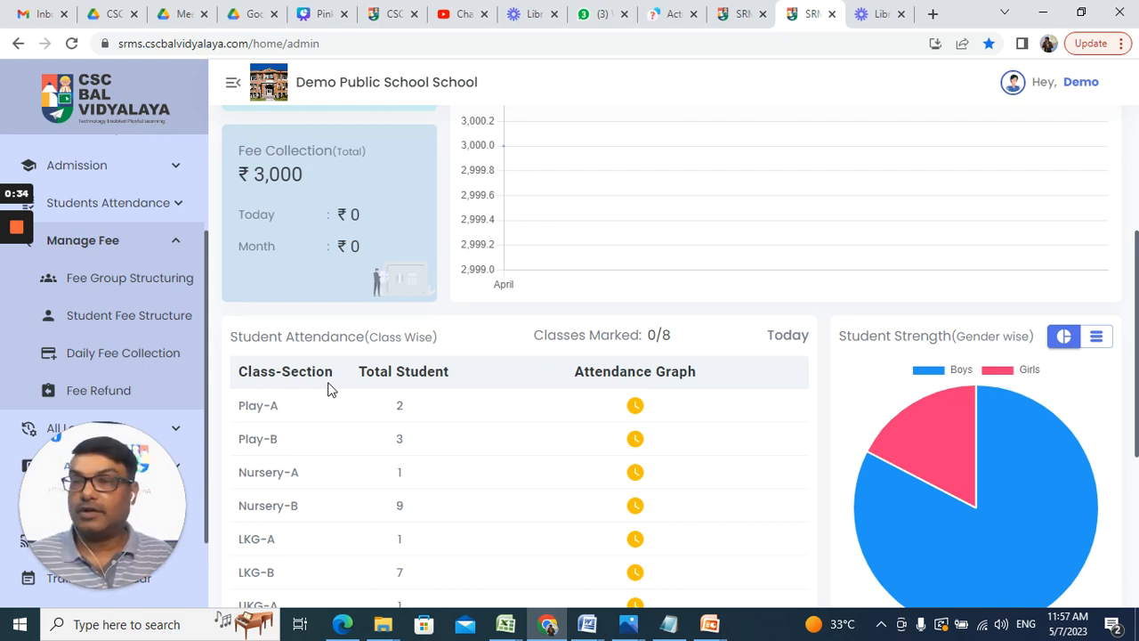
{"action": "left_click", "coordinate": [104, 357]}
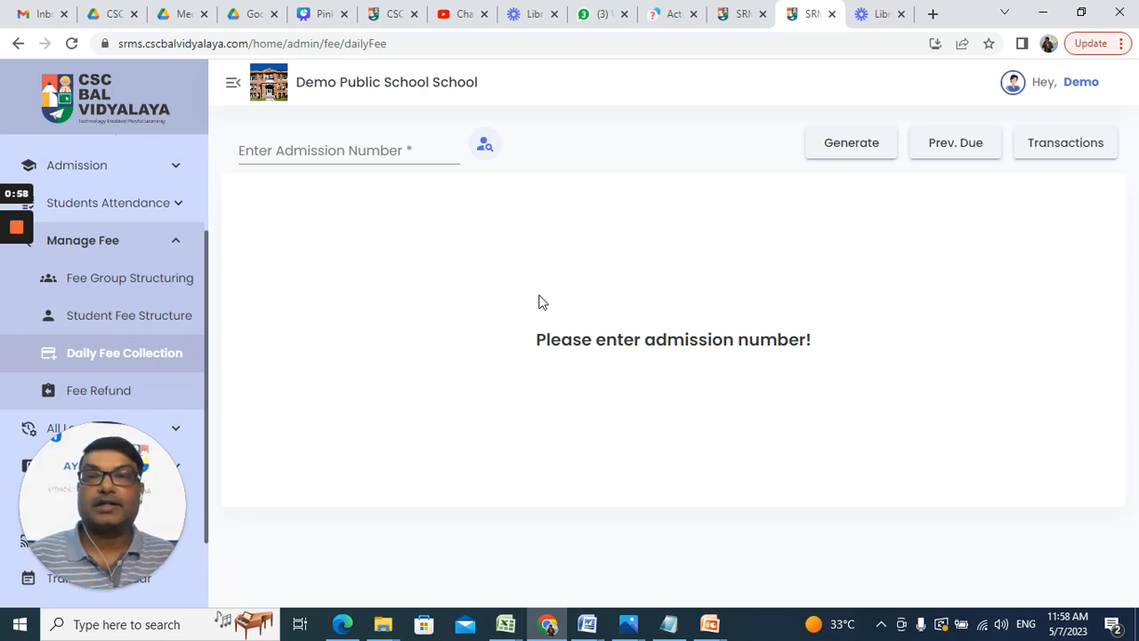
- Enter the student's admission number and generate the detailed fee structure
{"action": "left_click", "coordinate": [399, 155]}
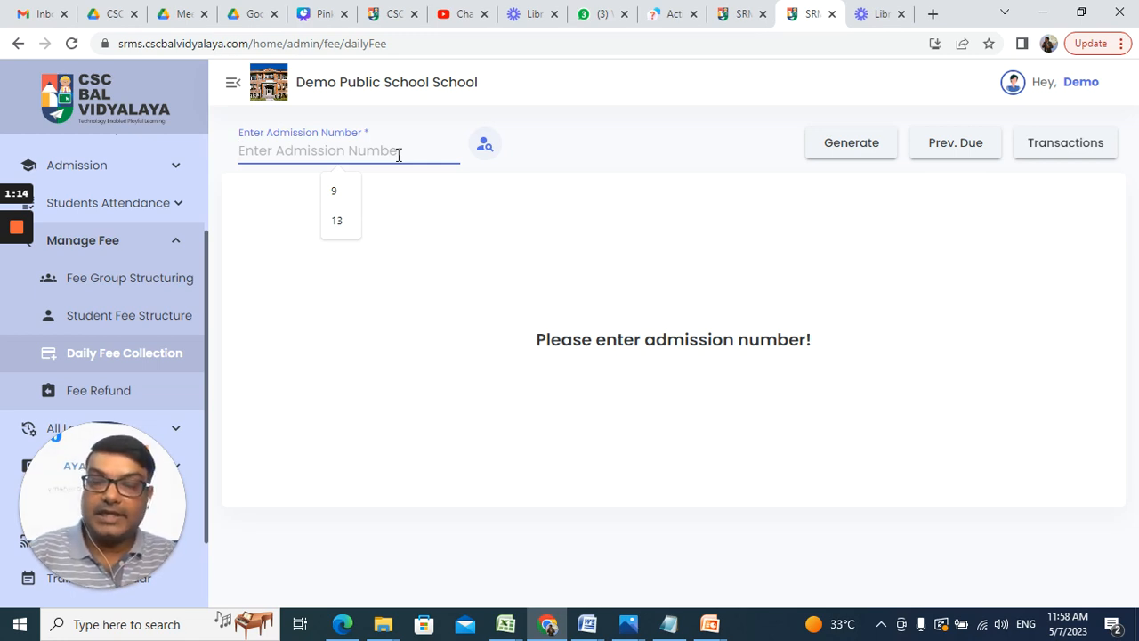
{"action": "type", "text": "35"}
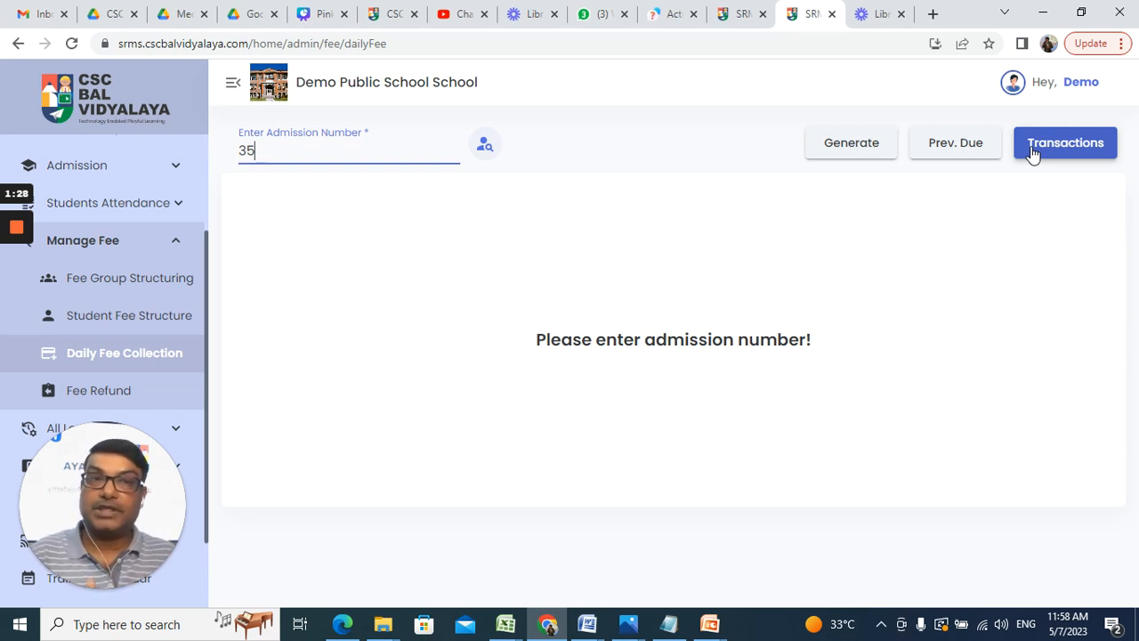
{"action": "left_click", "coordinate": [852, 146]}
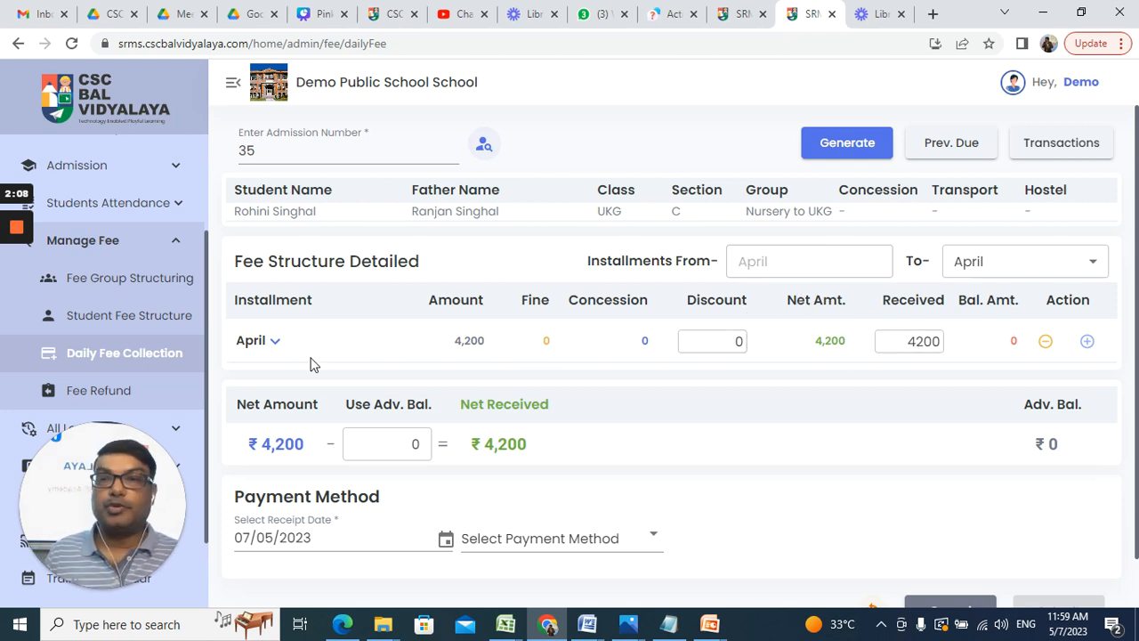
- Set the received amount of the April installment to 2000
{"action": "left_click_drag", "start_coordinate": [236, 257], "coordinate": [496, 269]}
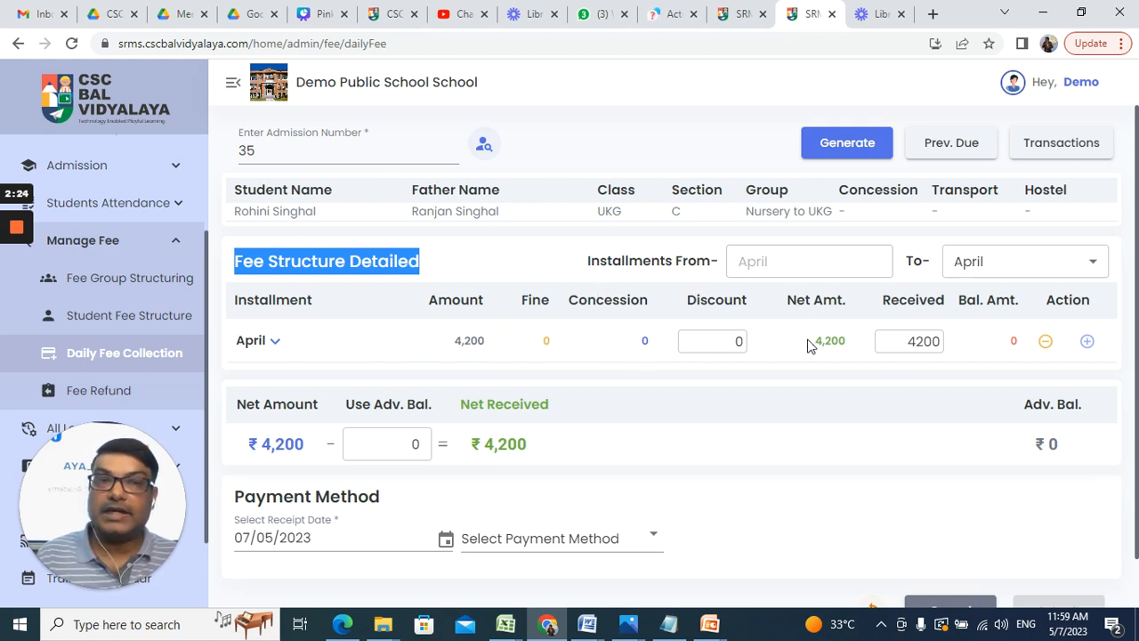
{"action": "left_click", "coordinate": [907, 344]}
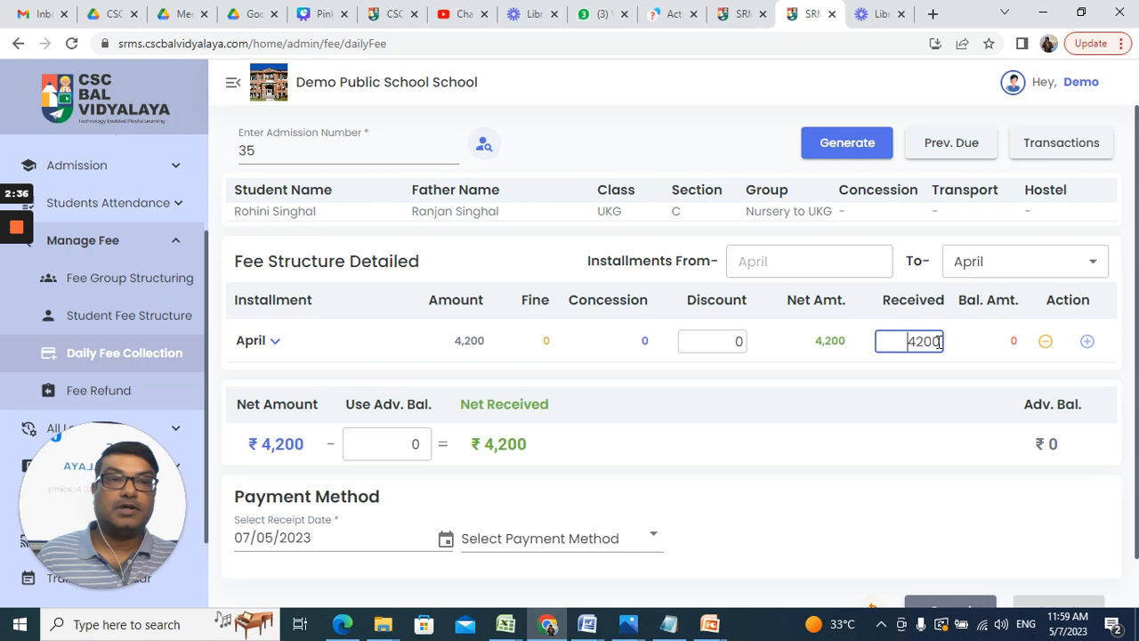
{"action": "key", "text": "Delete"}
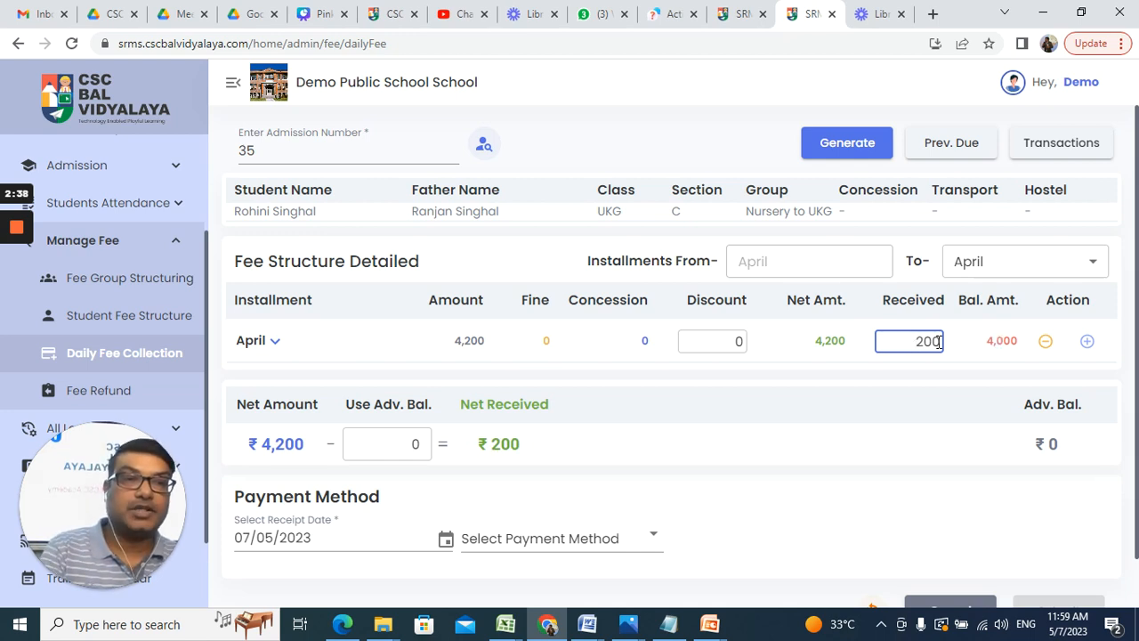
{"action": "type", "text": "0"}
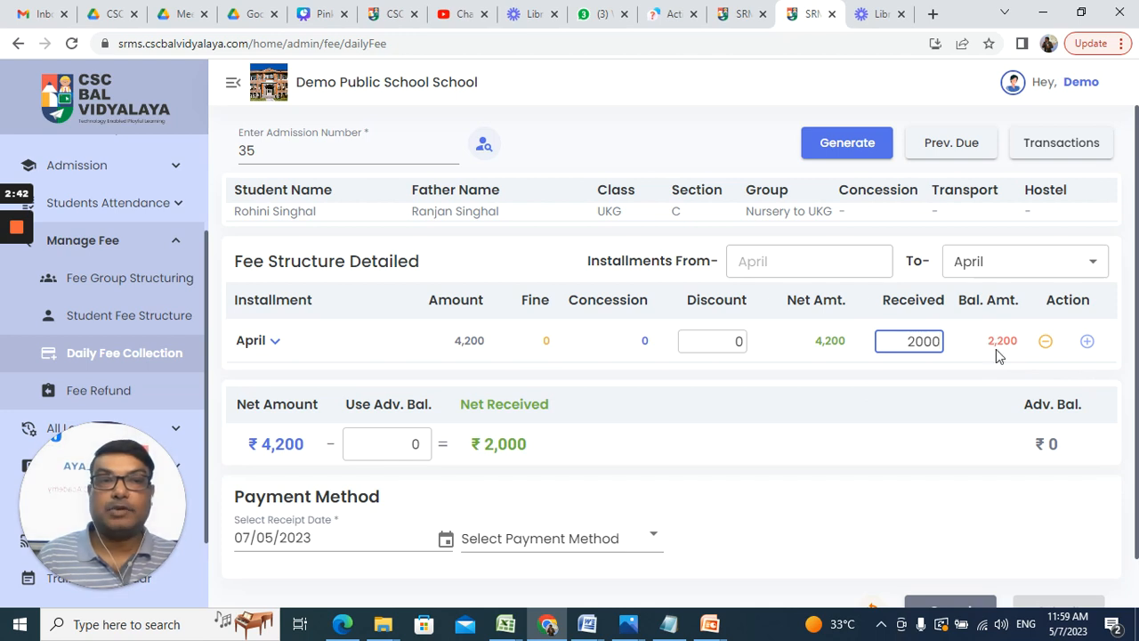
- Add the May installment and extend the installment range to June
{"action": "left_click", "coordinate": [1086, 342]}
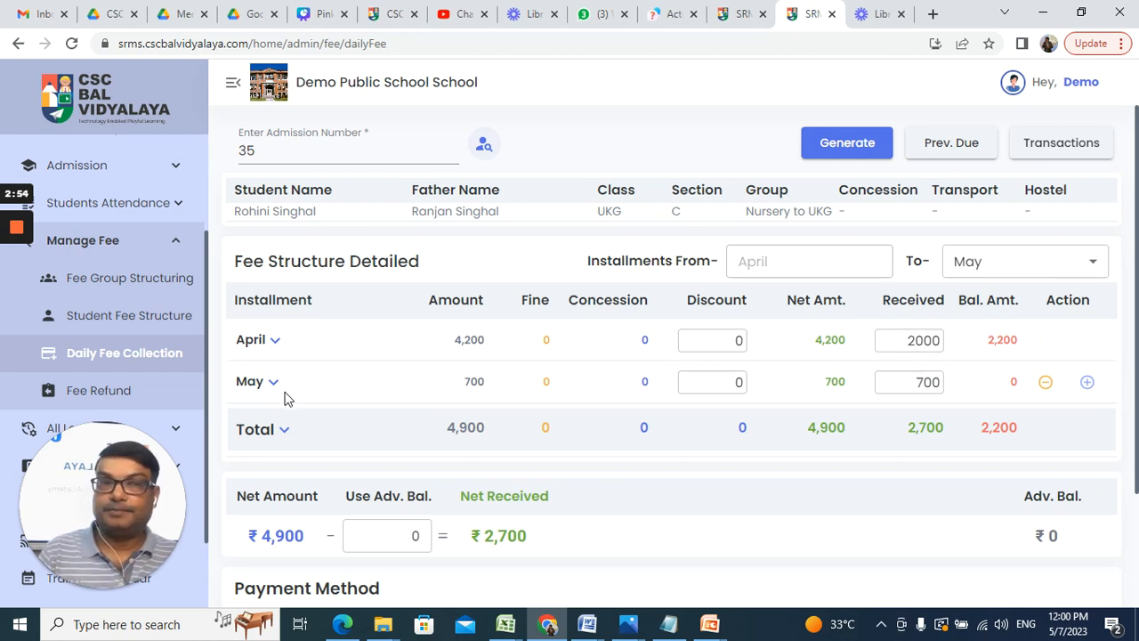
{"action": "left_click", "coordinate": [1094, 264]}
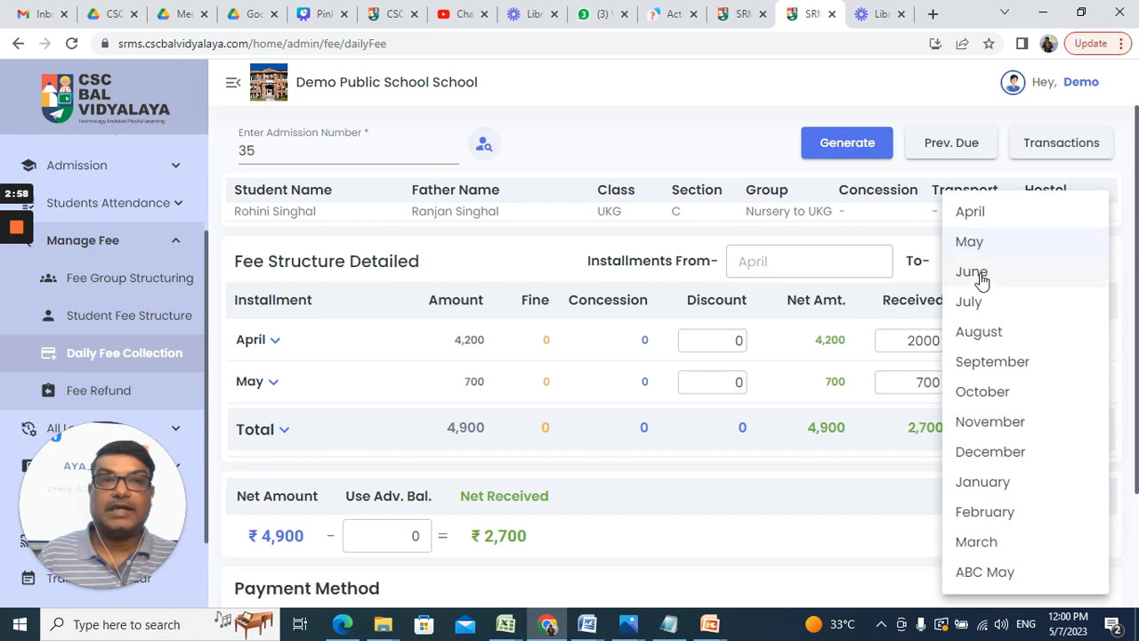
{"action": "left_click", "coordinate": [972, 273]}
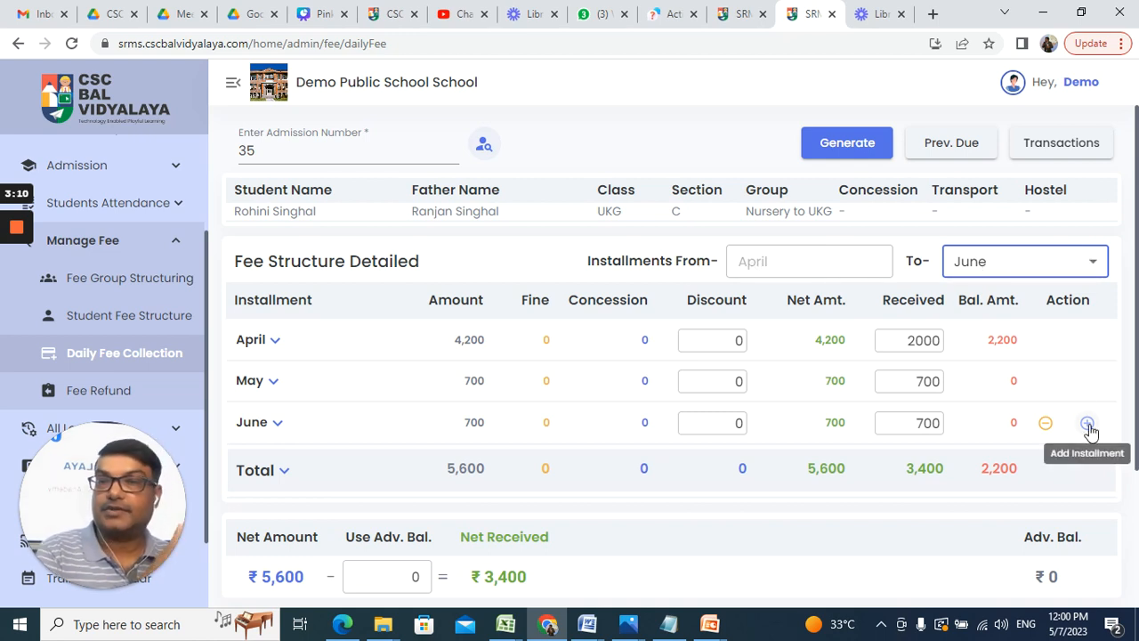
- Expand the April fee components and give the Admission Fee a discount of 500
{"action": "left_click", "coordinate": [277, 349]}
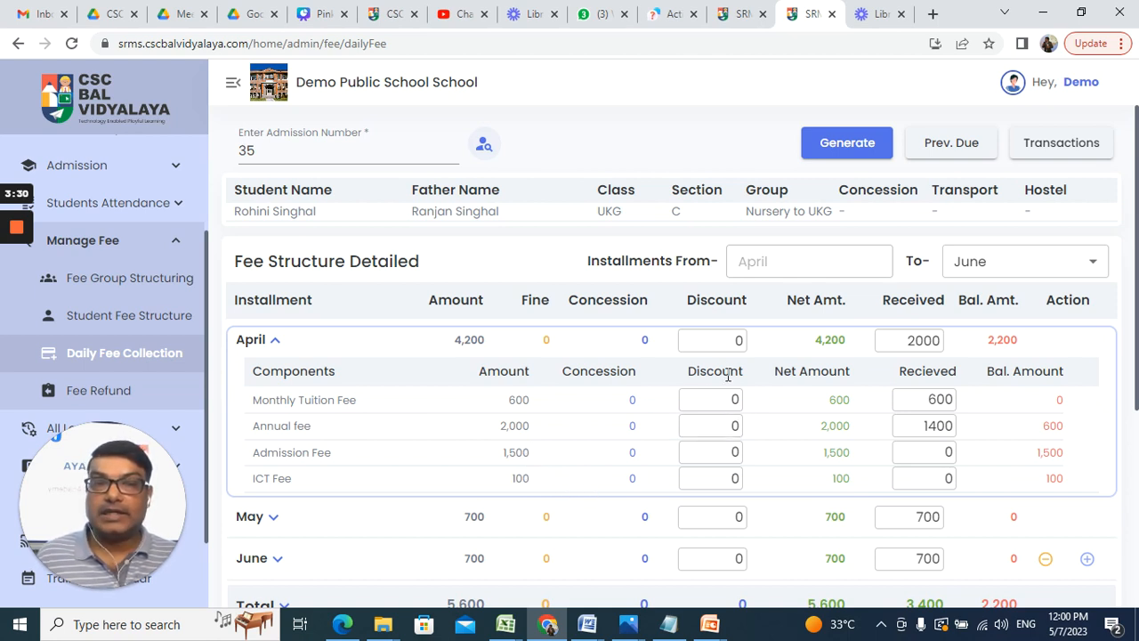
{"action": "left_click", "coordinate": [731, 452]}
{"action": "type", "text": "500"}
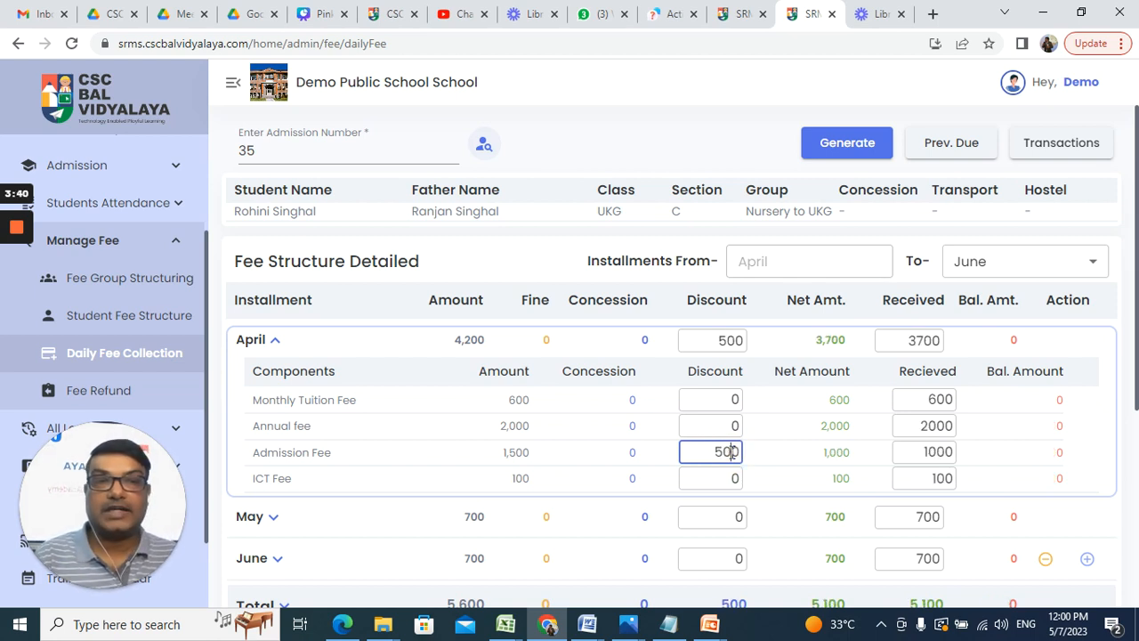
- Set the received amount of April's Admission Fee component to 800
{"action": "left_click", "coordinate": [937, 451]}
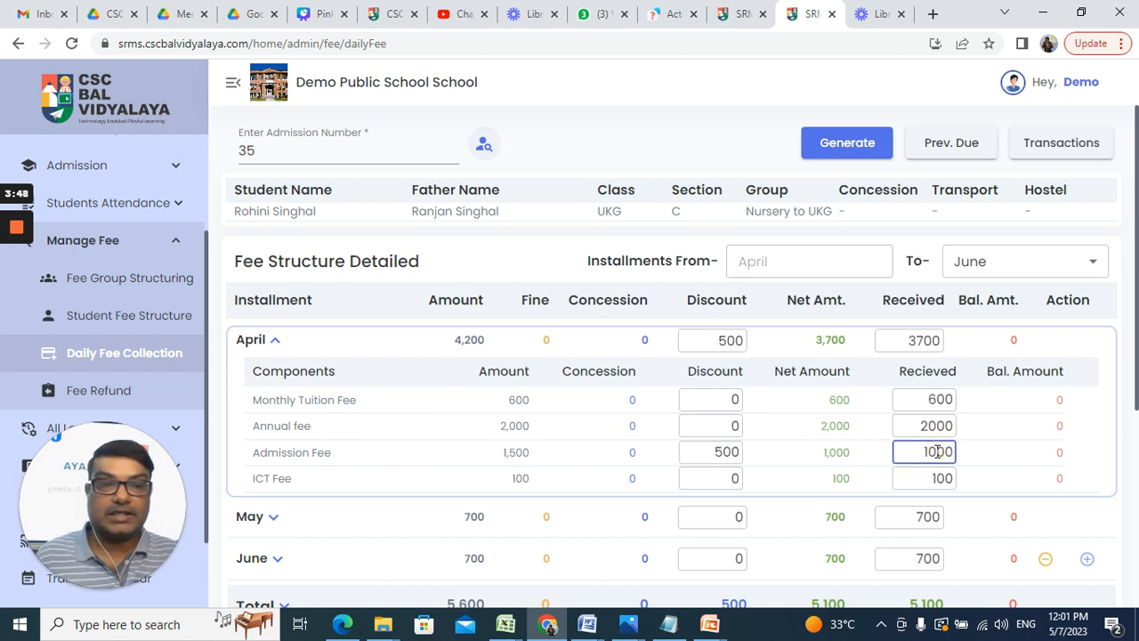
{"action": "key", "text": "BackSpace"}
{"action": "key", "text": "BackSpace"}
{"action": "type", "text": "18"}
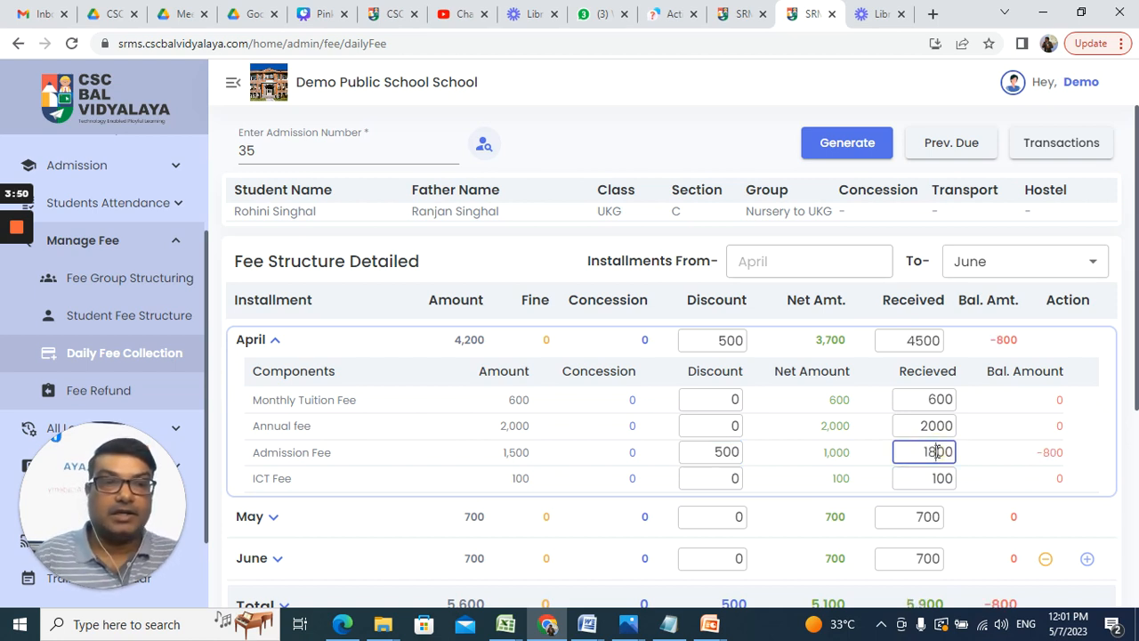
{"action": "key", "text": "Left"}
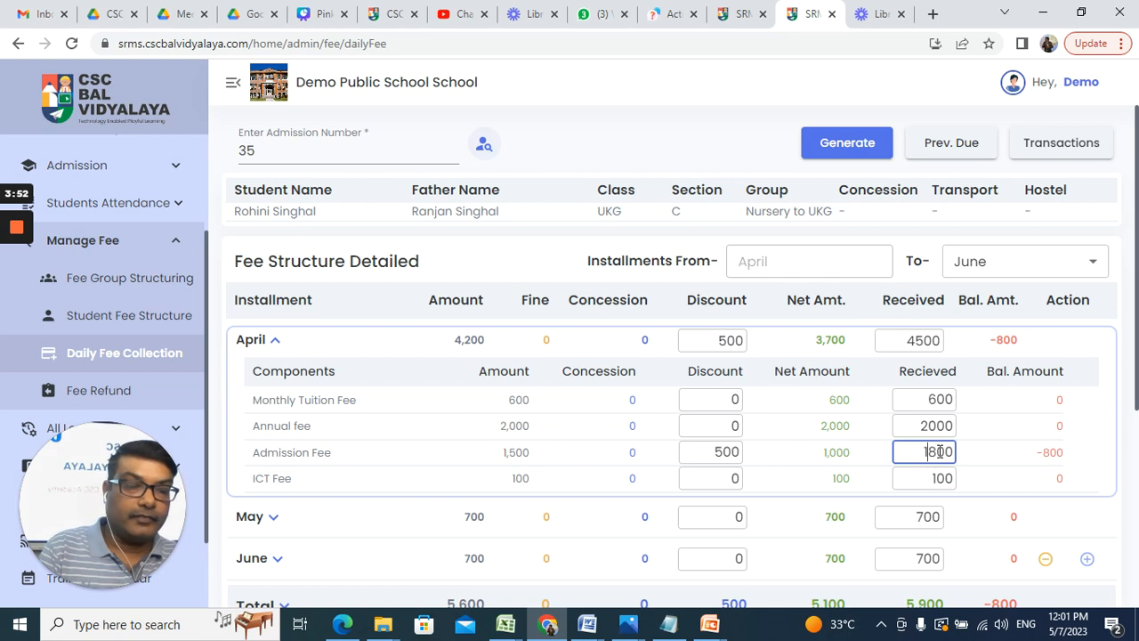
{"action": "key", "text": "BackSpace"}
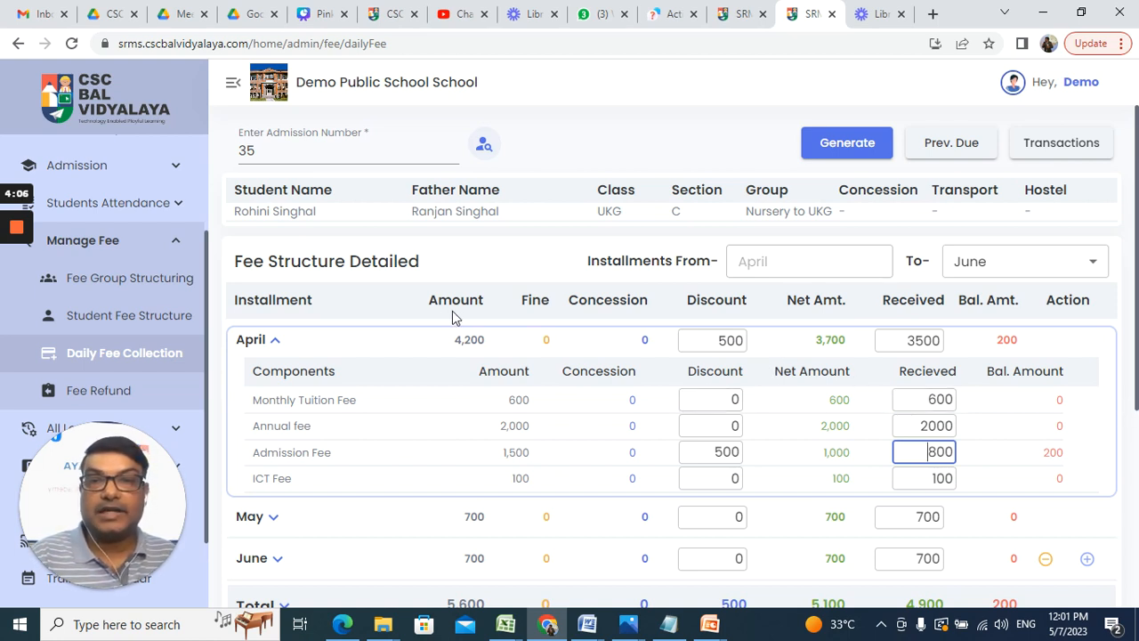
- Examine April's amount, discount, net amount, received and balance figures, collapsing its fee components
{"action": "double_click", "coordinate": [721, 339]}
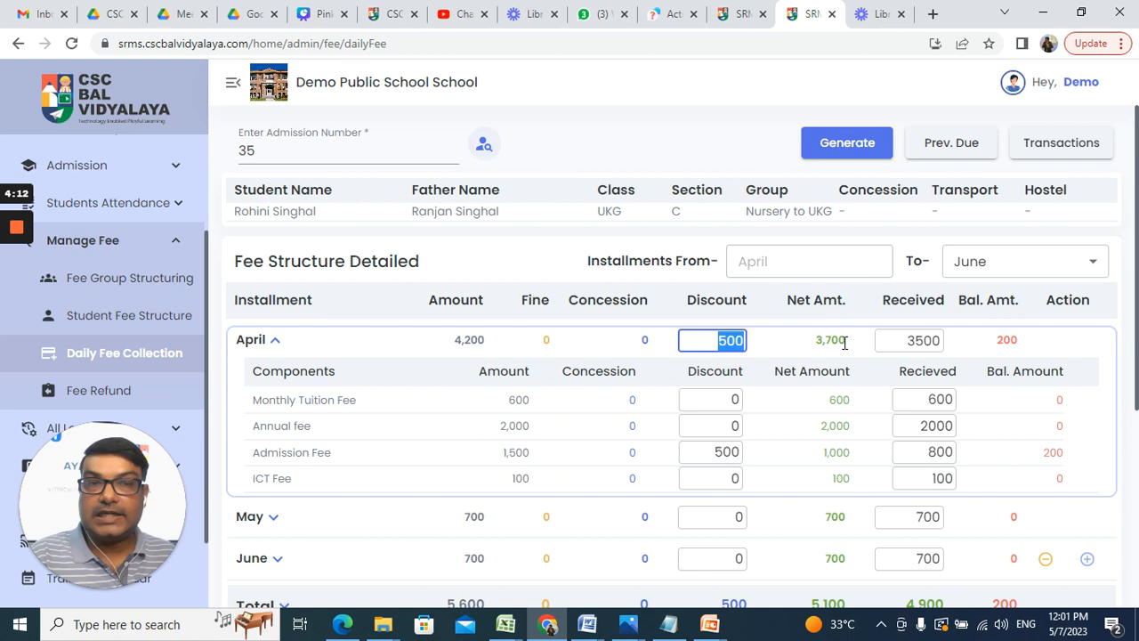
{"action": "left_click", "coordinate": [920, 427]}
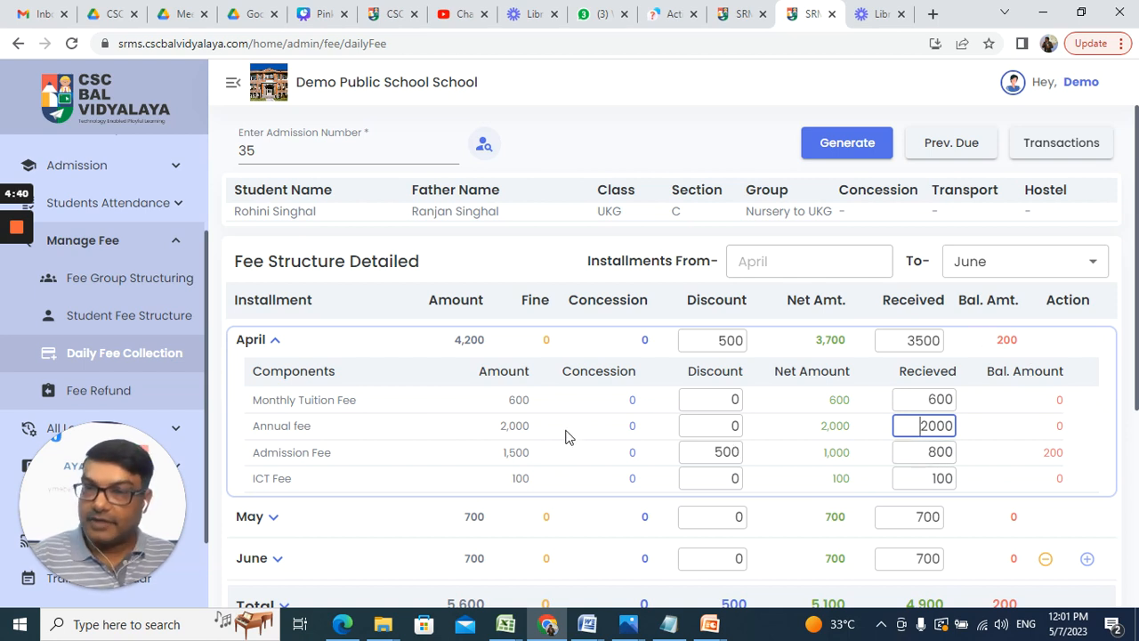
{"action": "left_click", "coordinate": [277, 341]}
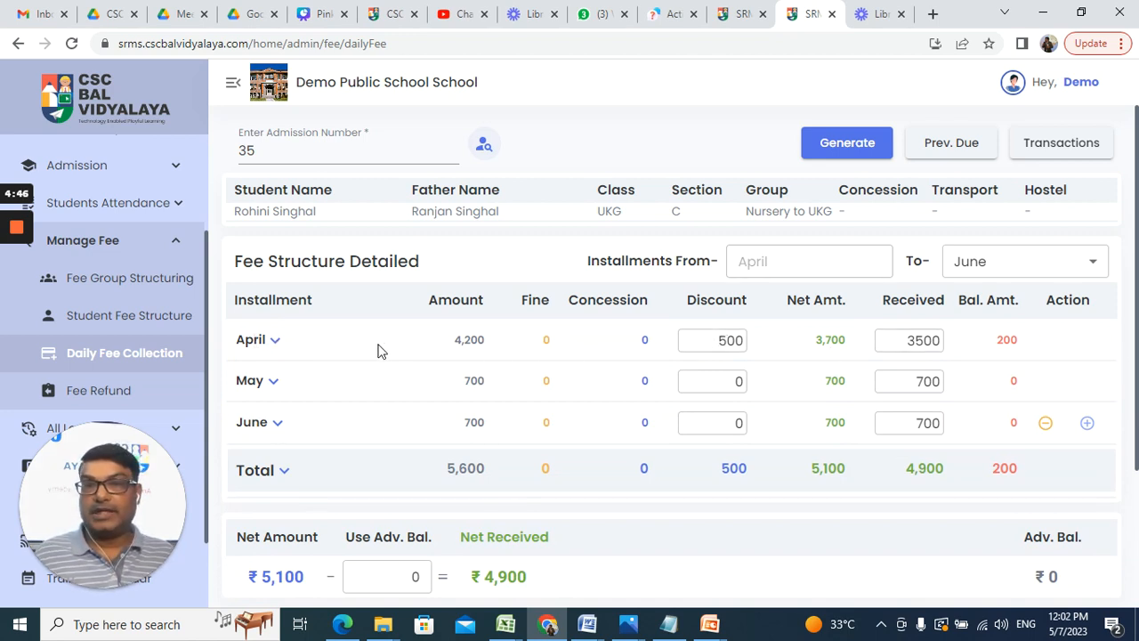
{"action": "left_click_drag", "start_coordinate": [456, 343], "coordinate": [487, 342]}
{"action": "left_click", "coordinate": [717, 338]}
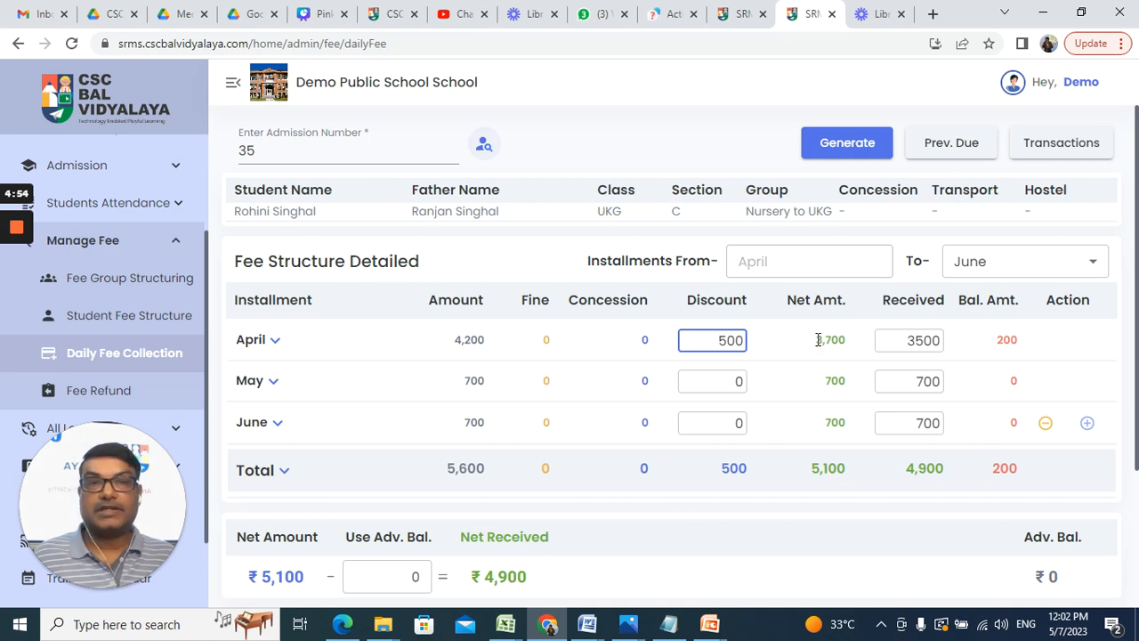
{"action": "left_click_drag", "start_coordinate": [816, 342], "coordinate": [849, 345]}
{"action": "left_click", "coordinate": [911, 339]}
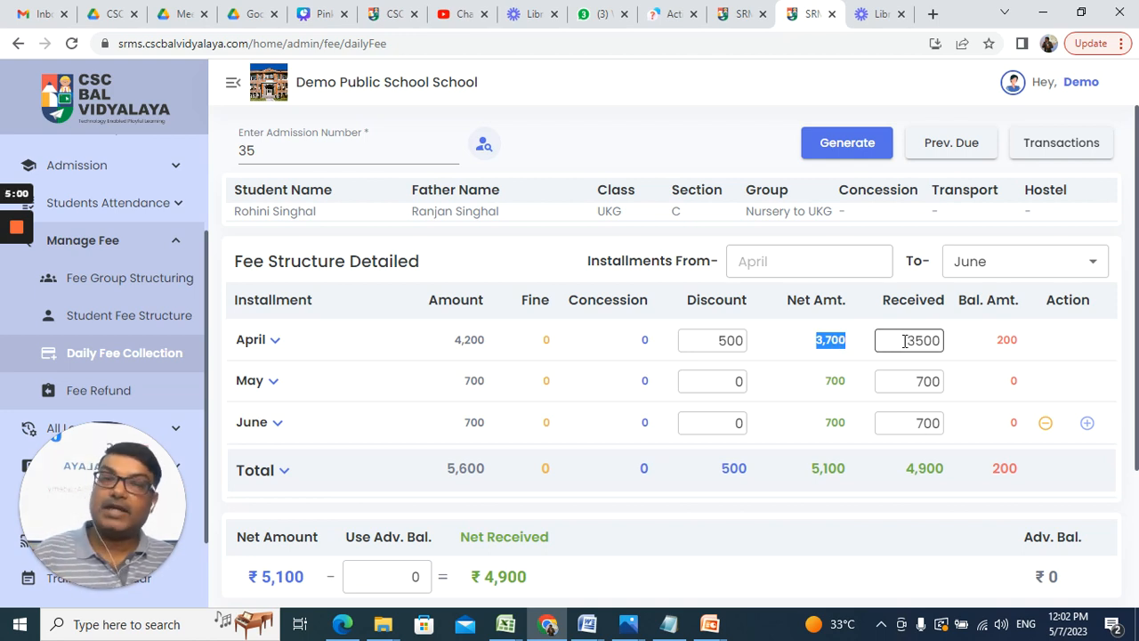
{"action": "left_click_drag", "start_coordinate": [1000, 340], "coordinate": [1027, 350]}
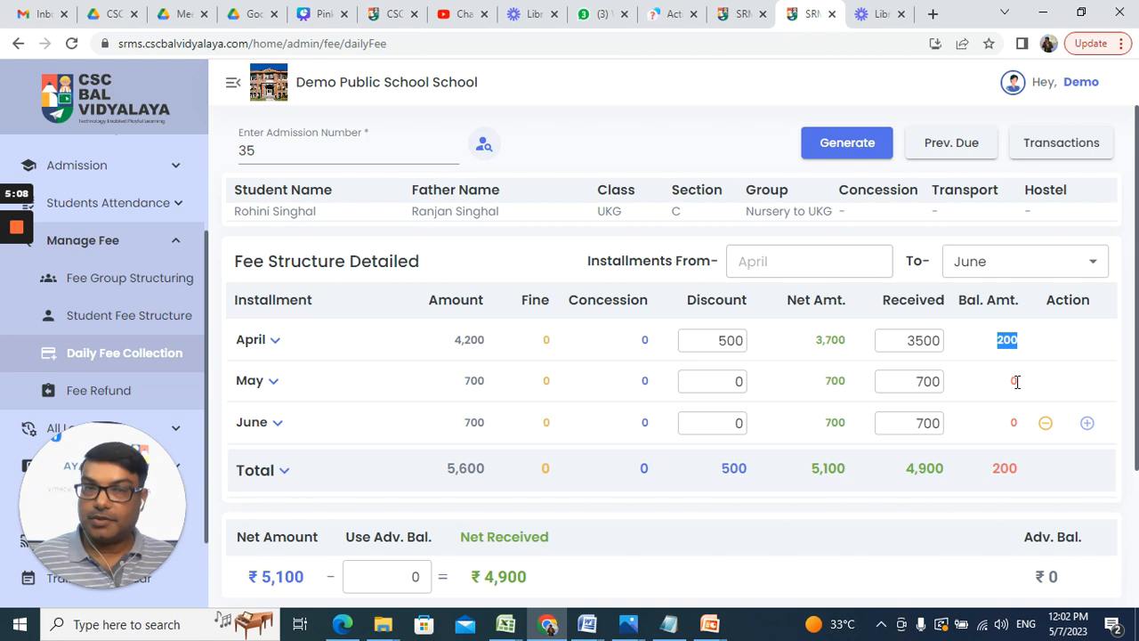
- Remove the June installment and expand the fee components of April and May
{"action": "left_click", "coordinate": [1046, 425]}
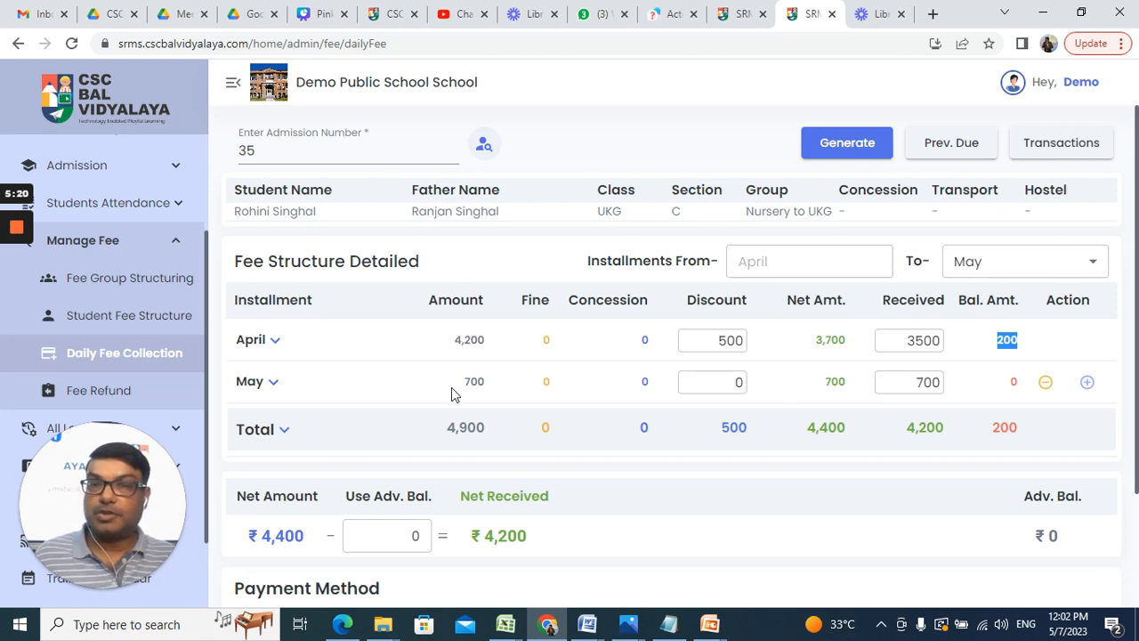
{"action": "left_click", "coordinate": [273, 388]}
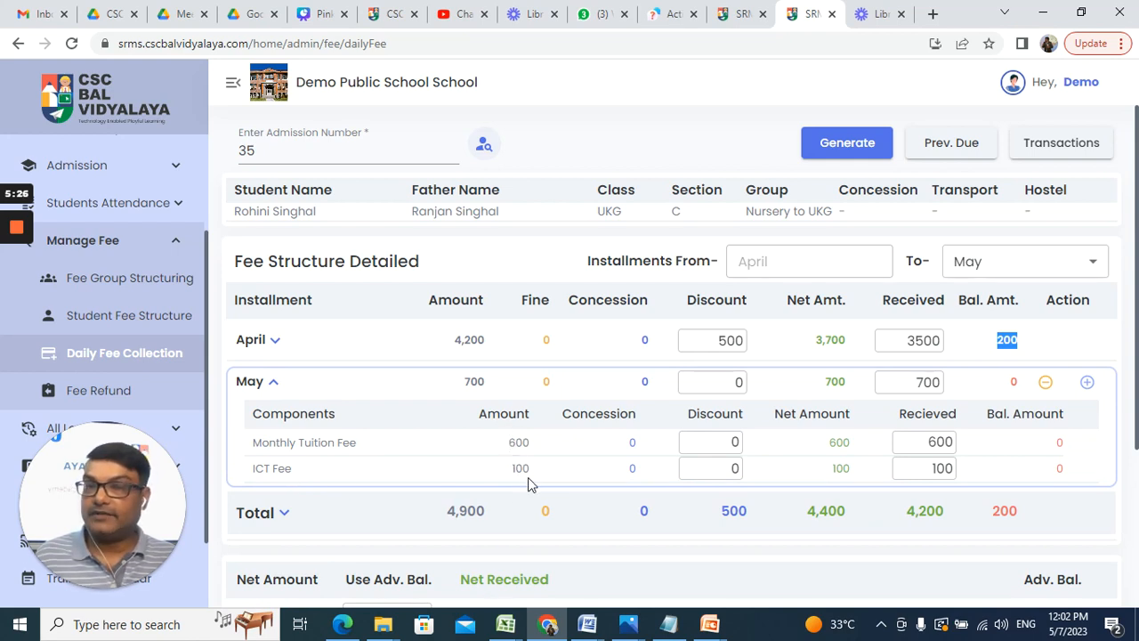
{"action": "left_click", "coordinate": [277, 386]}
{"action": "left_click", "coordinate": [274, 345]}
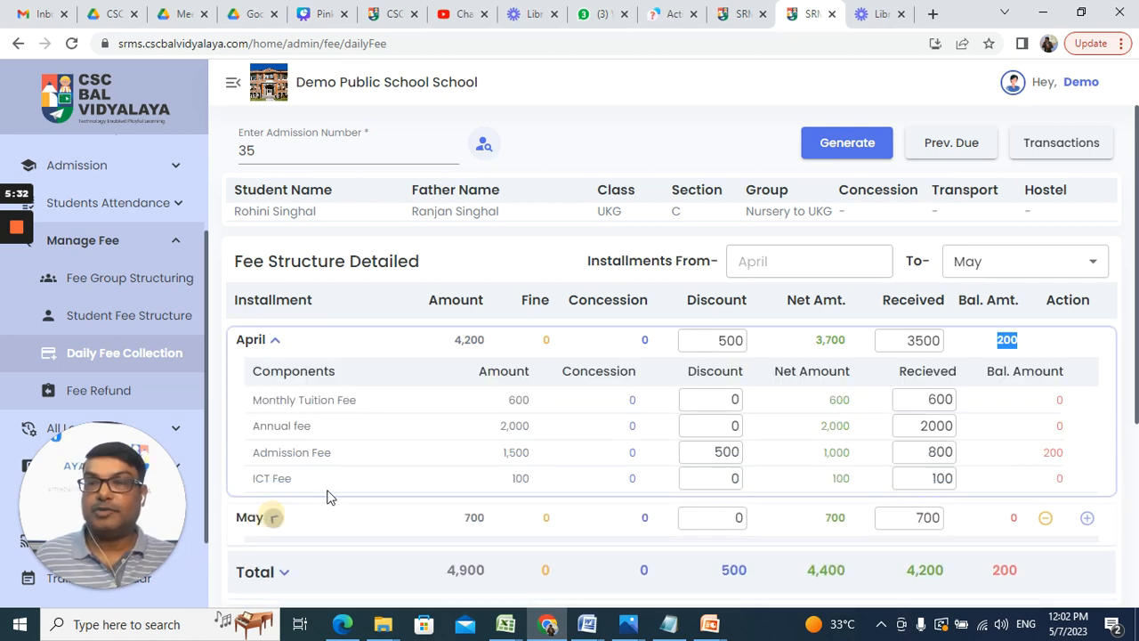
{"action": "left_click", "coordinate": [272, 516]}
- Select CASH as the payment method for the fee receipt
{"action": "scroll", "coordinate": [485, 436], "scroll_direction": "down", "scroll_amount": 3}
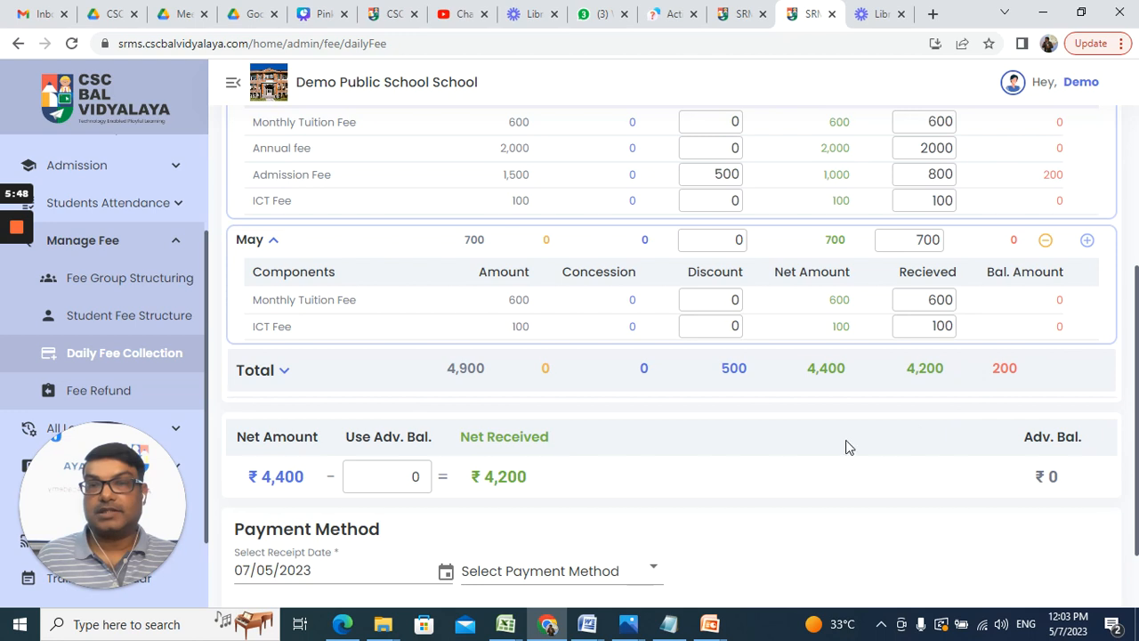
{"action": "scroll", "coordinate": [790, 456], "scroll_direction": "down", "scroll_amount": 1}
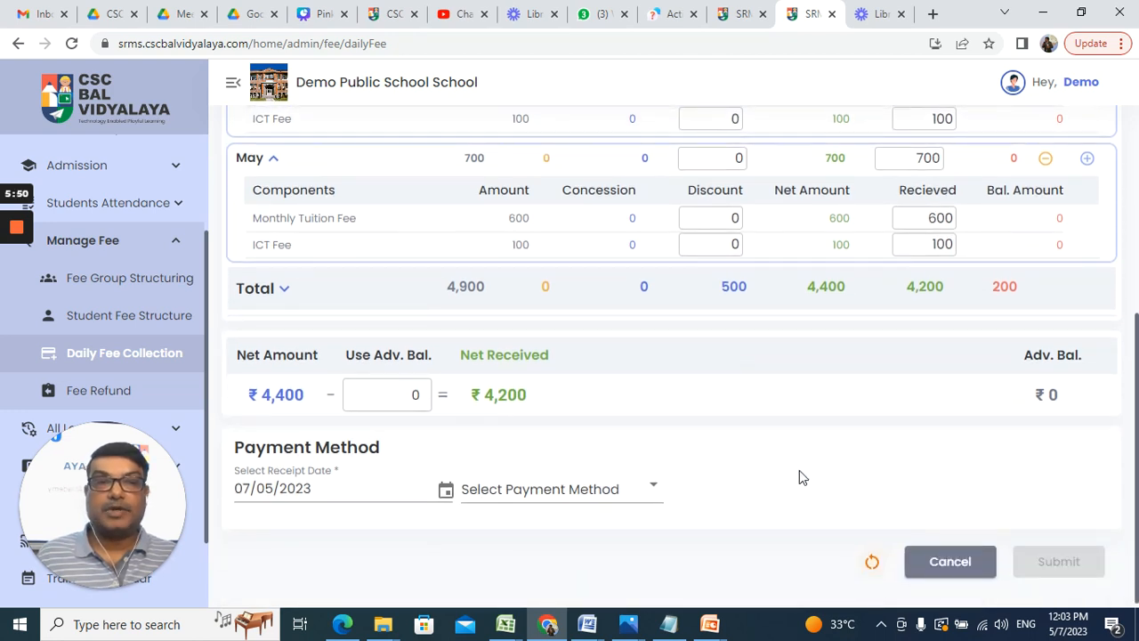
{"action": "left_click", "coordinate": [583, 495]}
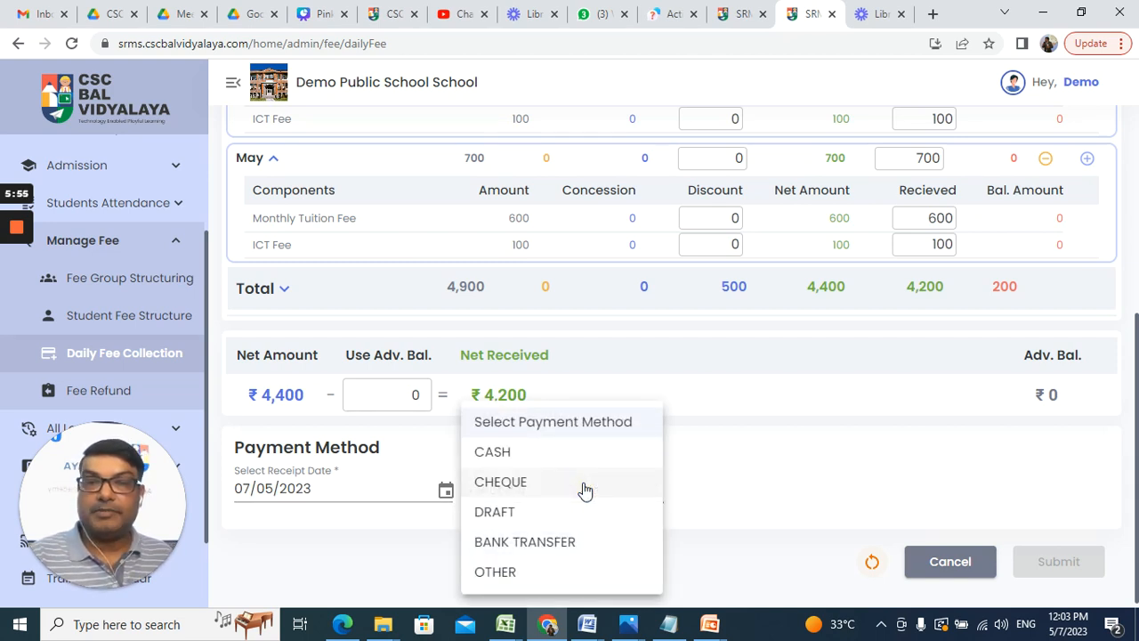
{"action": "left_click", "coordinate": [503, 452]}
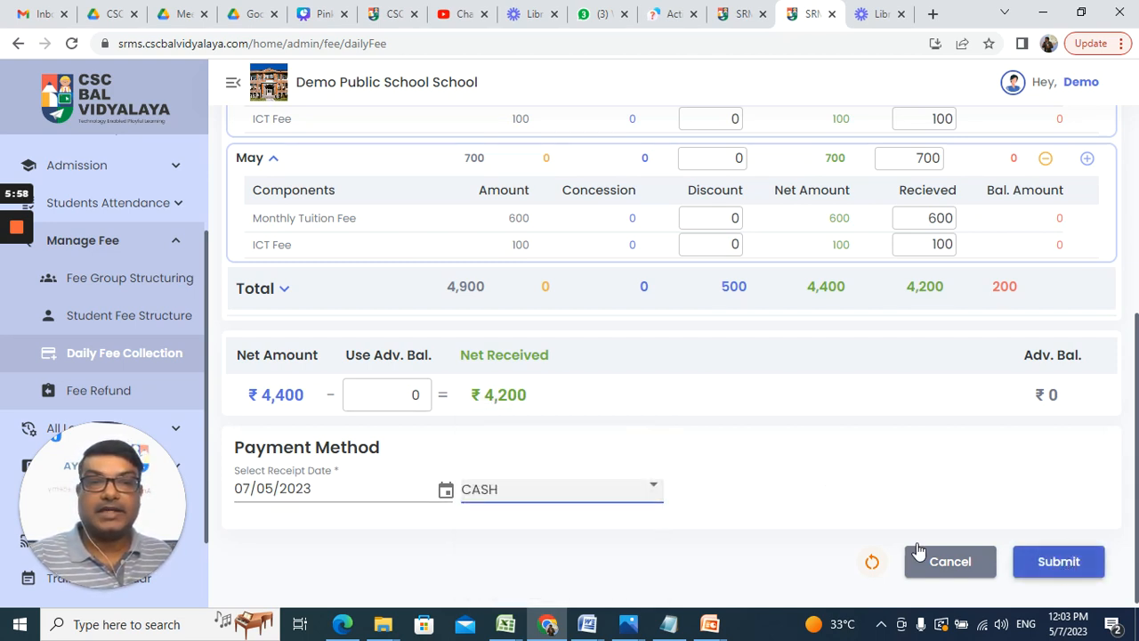
- Try CHEQUE, DRAFT and BANK TRANSFER in turn as the payment method to inspect the fields each one requires
{"action": "left_click", "coordinate": [653, 489]}
{"action": "left_click", "coordinate": [531, 489]}
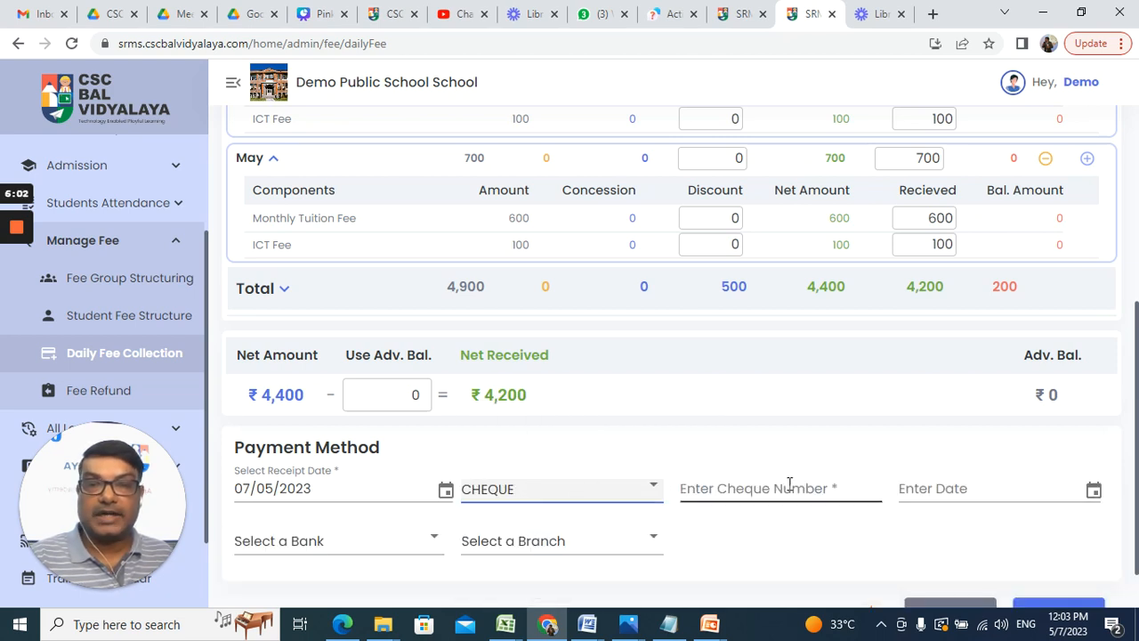
{"action": "scroll", "coordinate": [790, 485], "scroll_direction": "down", "scroll_amount": 1}
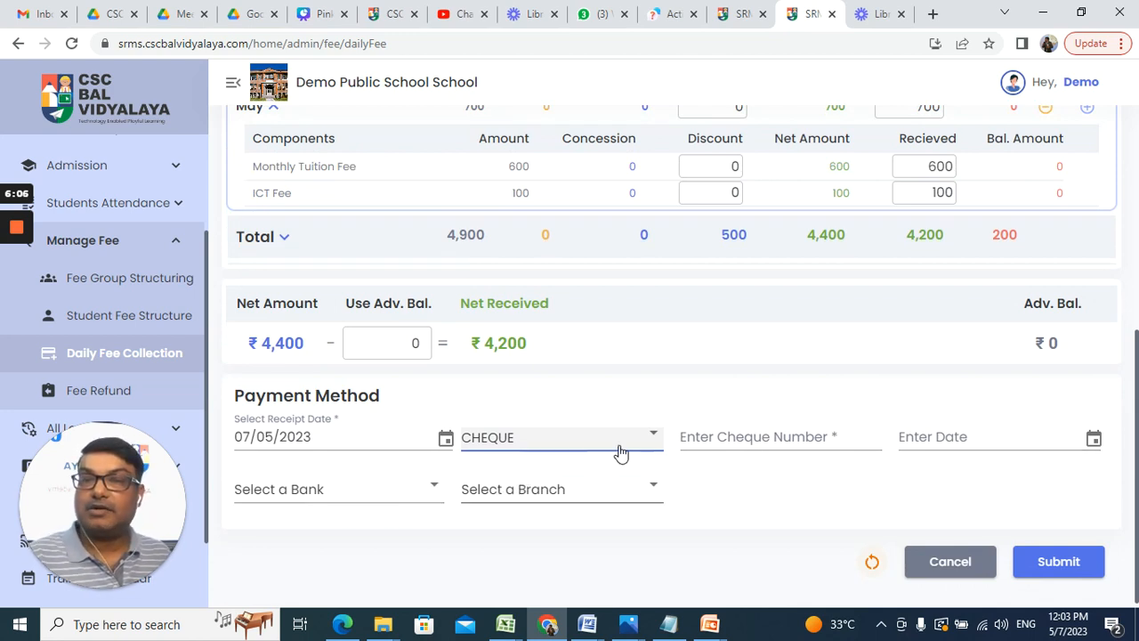
{"action": "left_click", "coordinate": [649, 439]}
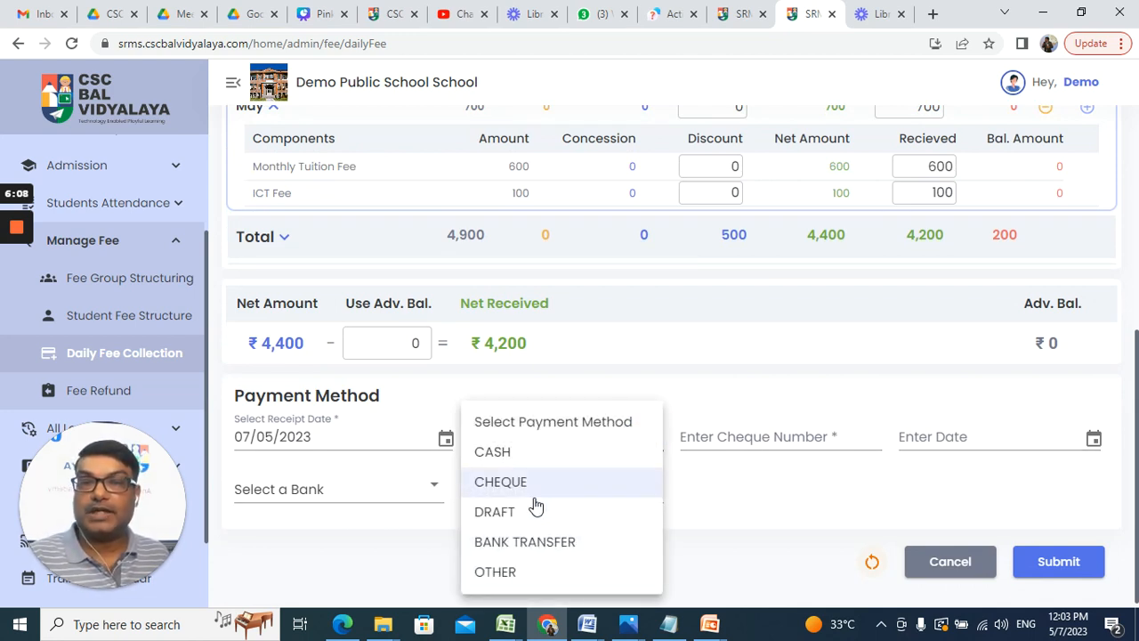
{"action": "left_click", "coordinate": [513, 520]}
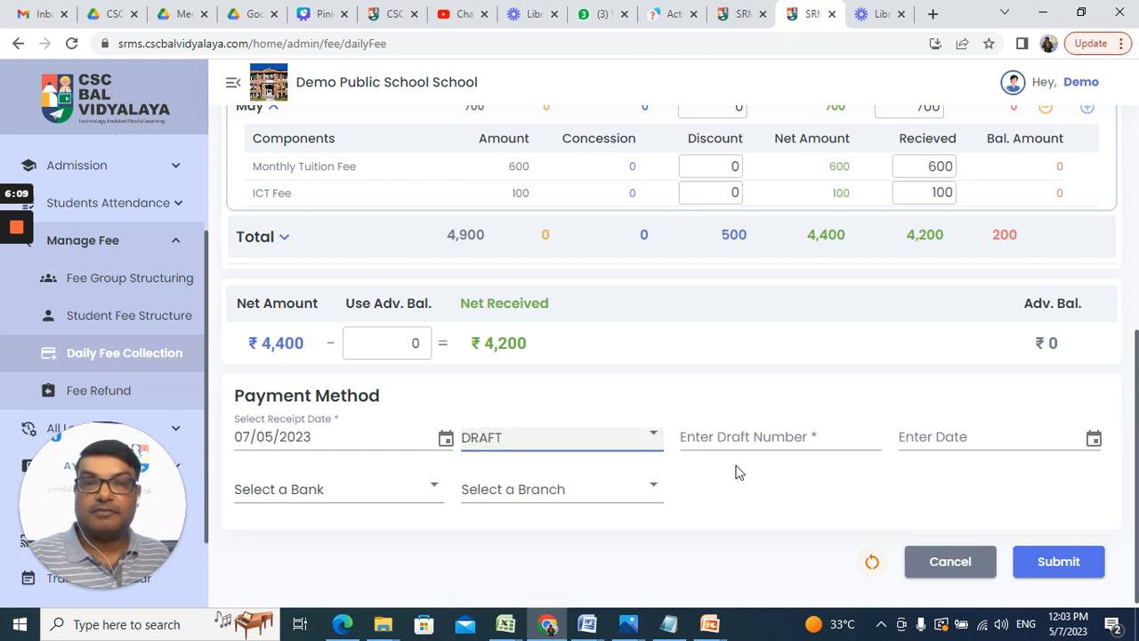
{"action": "left_click", "coordinate": [654, 440]}
{"action": "left_click", "coordinate": [607, 538]}
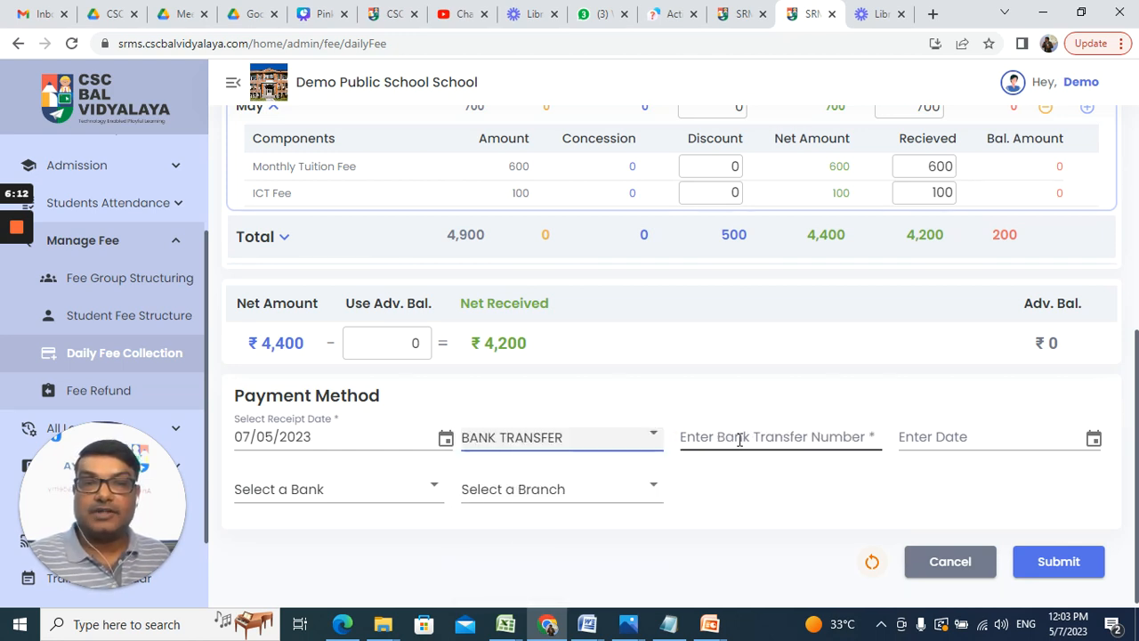
- Set the payment method back to CASH and submit the April and May fee payment
{"action": "left_click", "coordinate": [650, 444]}
{"action": "left_click", "coordinate": [539, 452]}
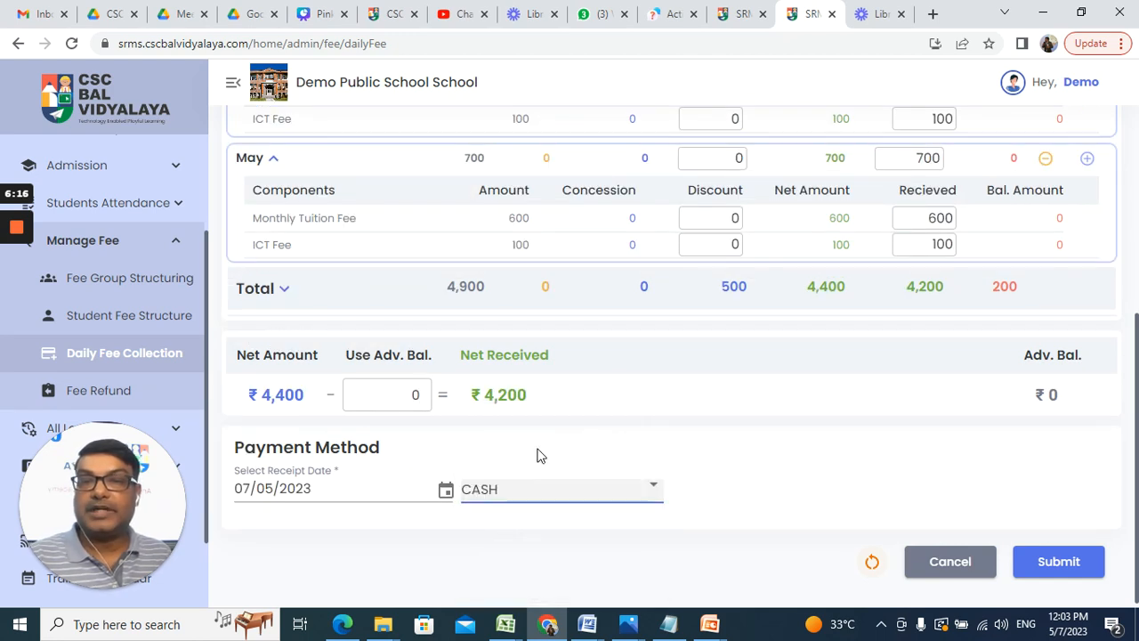
{"action": "left_click", "coordinate": [1059, 564]}
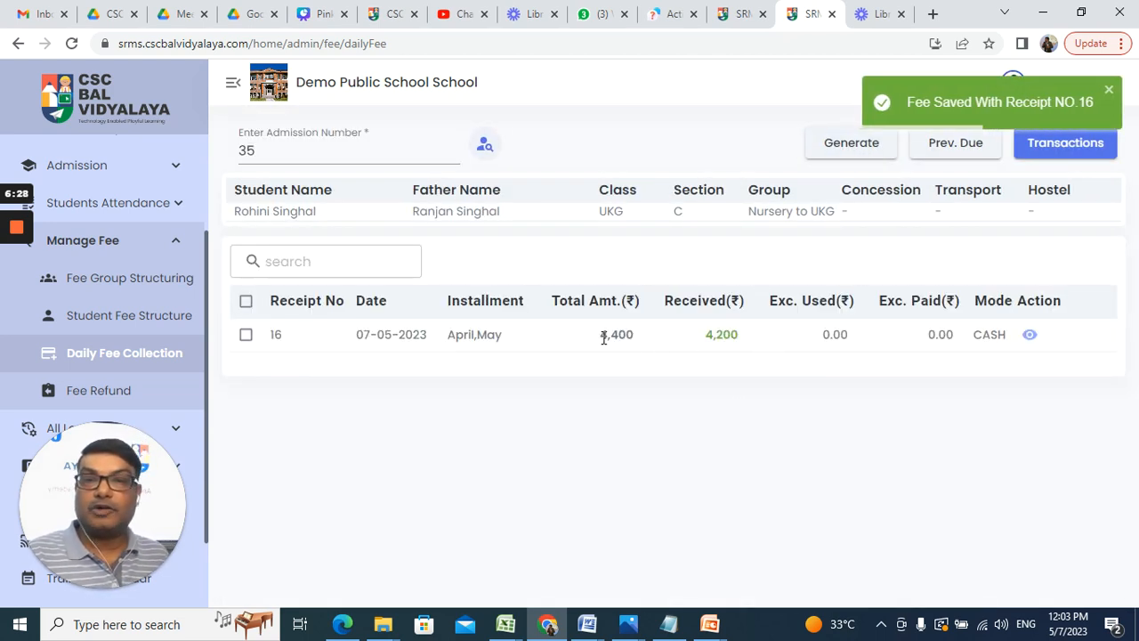
- View the transaction report of the April and May receipt and its print preview, closing both without saving
{"action": "double_click", "coordinate": [605, 335]}
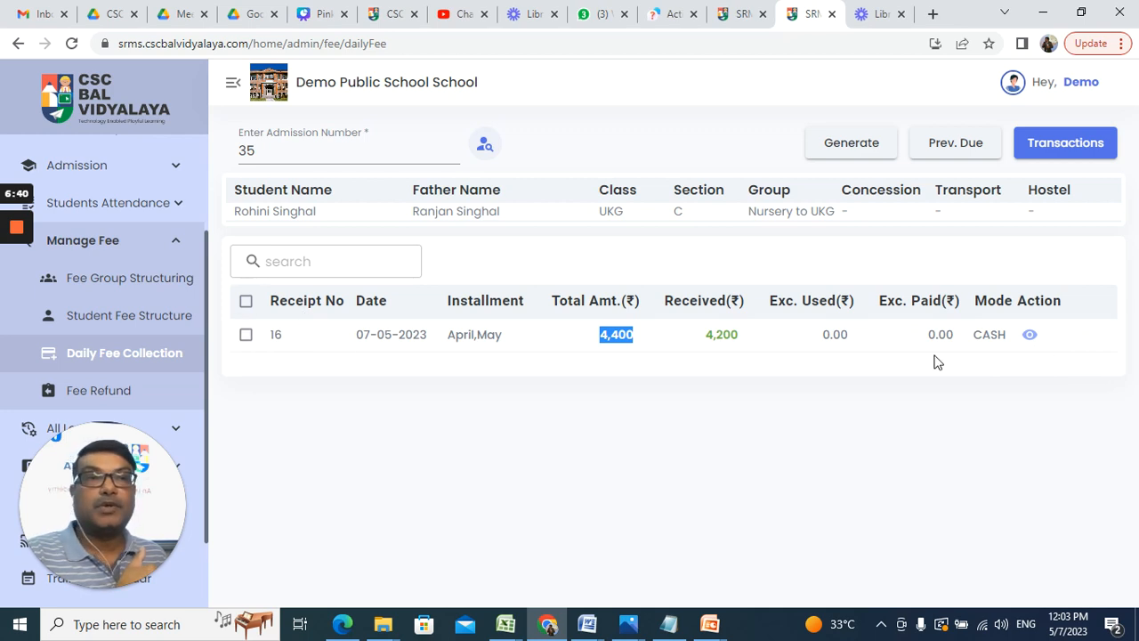
{"action": "left_click", "coordinate": [1029, 336]}
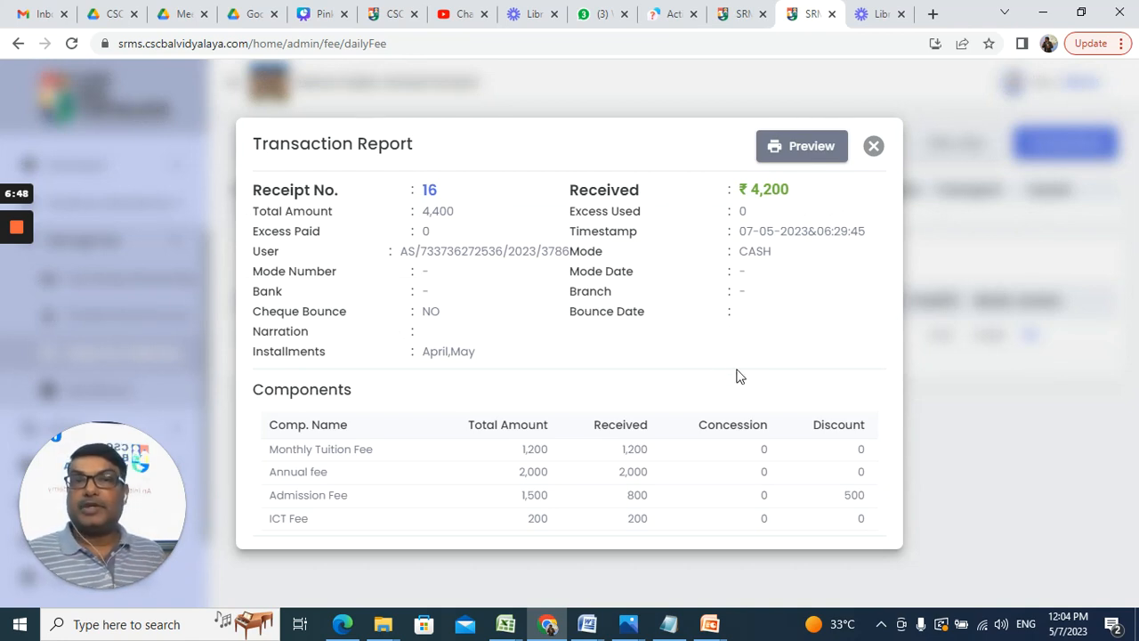
{"action": "left_click", "coordinate": [820, 146]}
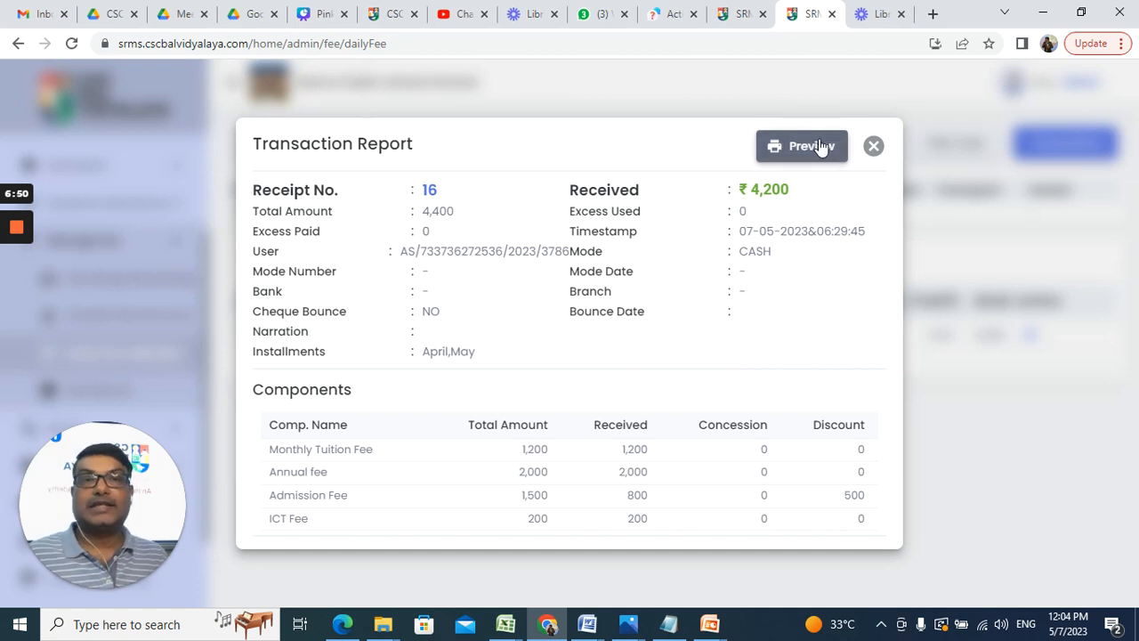
{"action": "left_click", "coordinate": [820, 147]}
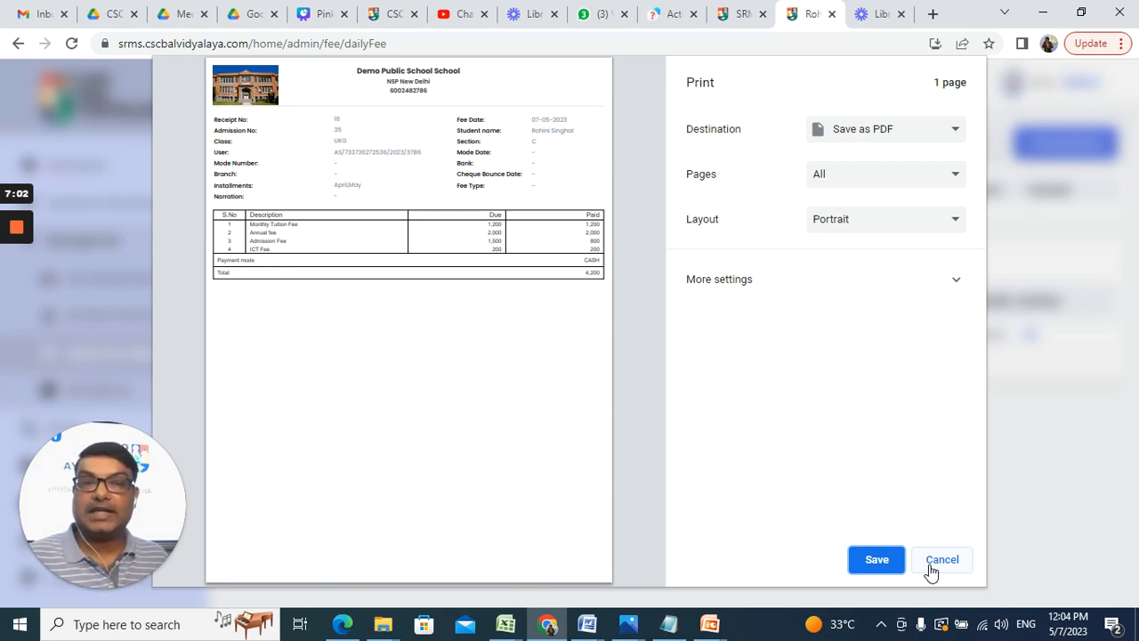
{"action": "left_click", "coordinate": [940, 559]}
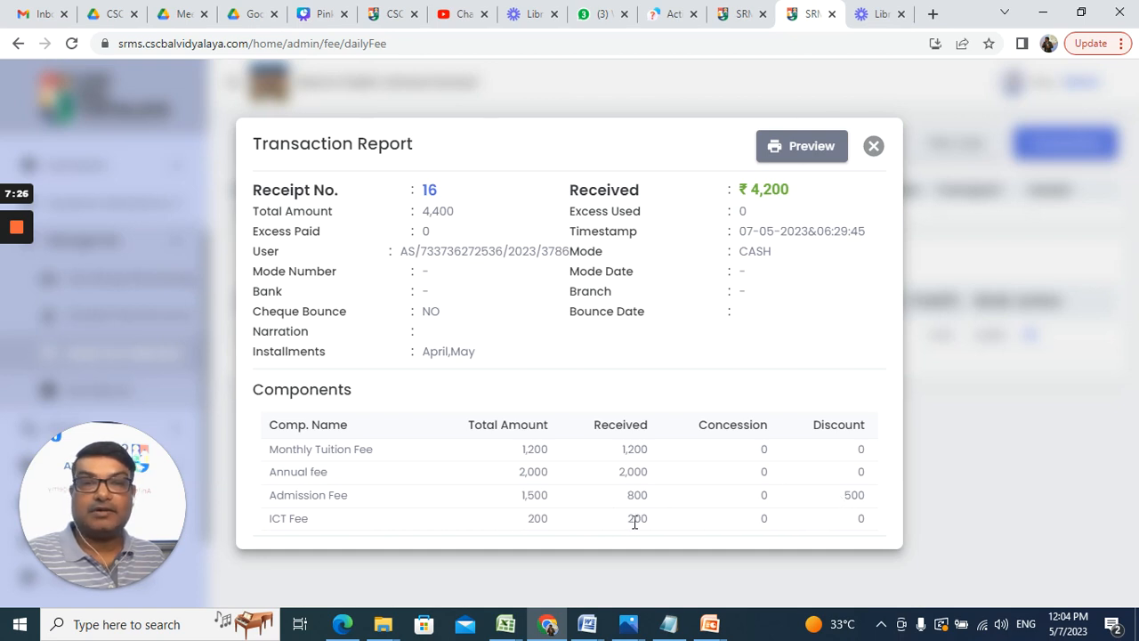
{"action": "left_click", "coordinate": [874, 147]}
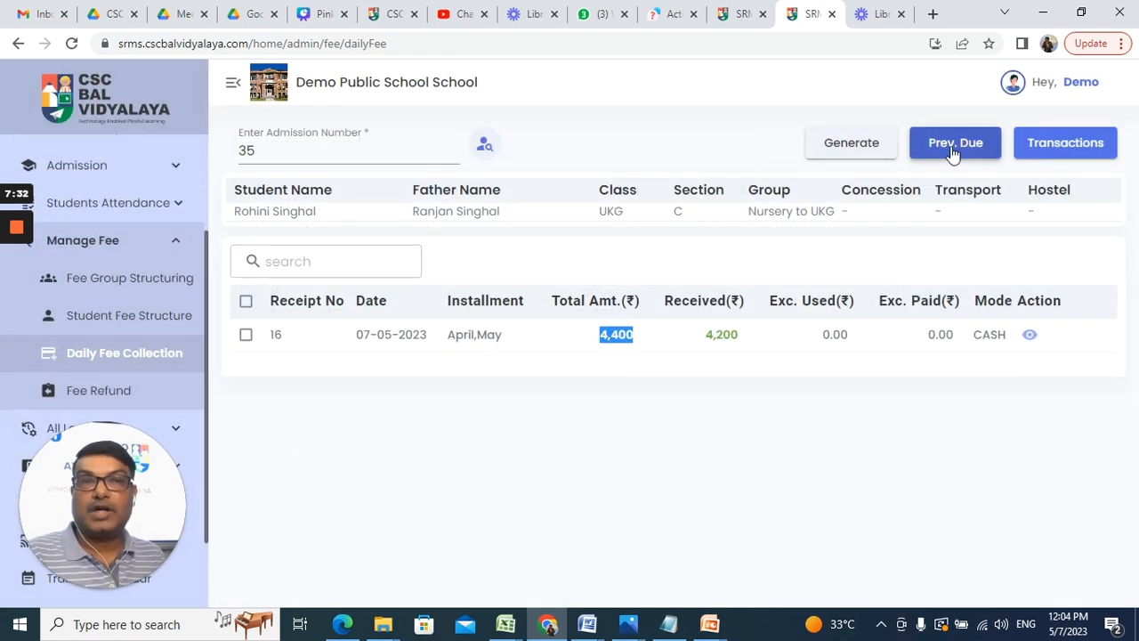
- Open the student's previous dues and check which end installments are offered, keeping April(ARR.-DUES) selected
{"action": "left_click", "coordinate": [952, 150]}
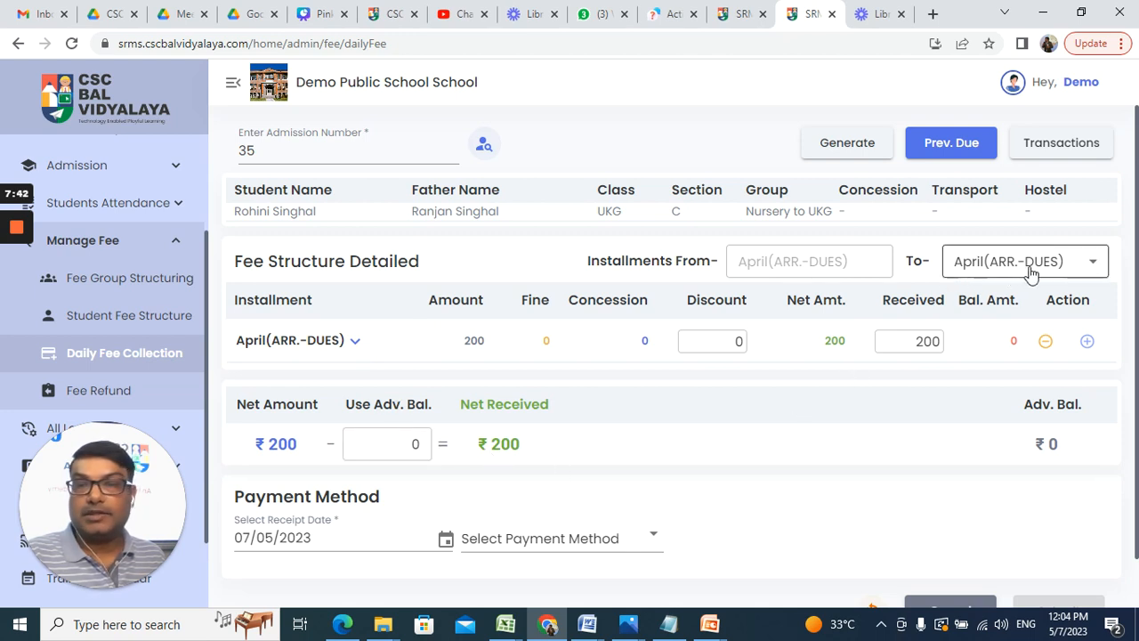
{"action": "scroll", "coordinate": [800, 456], "scroll_direction": "down", "scroll_amount": 1}
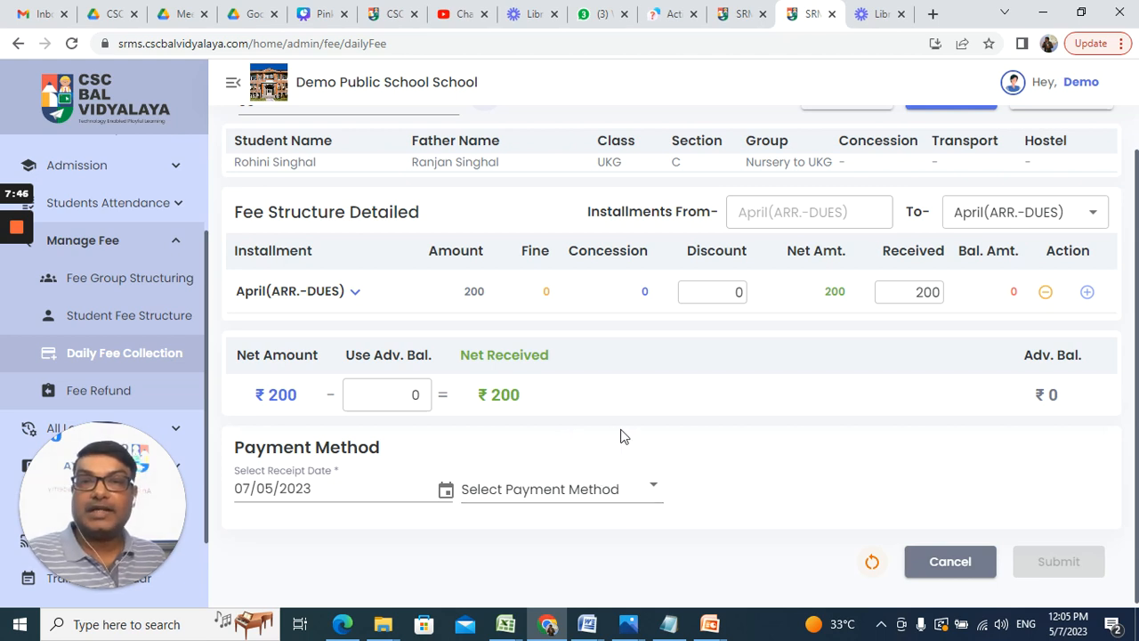
{"action": "scroll", "coordinate": [620, 436], "scroll_direction": "up", "scroll_amount": 1}
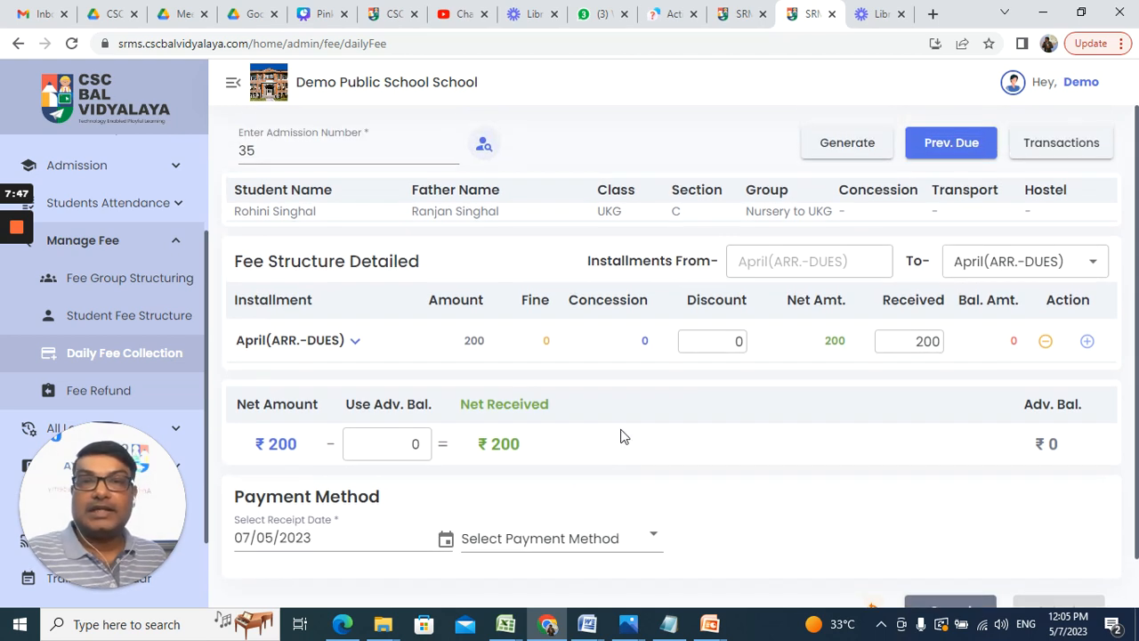
{"action": "left_click", "coordinate": [1090, 263]}
{"action": "left_click", "coordinate": [1015, 303]}
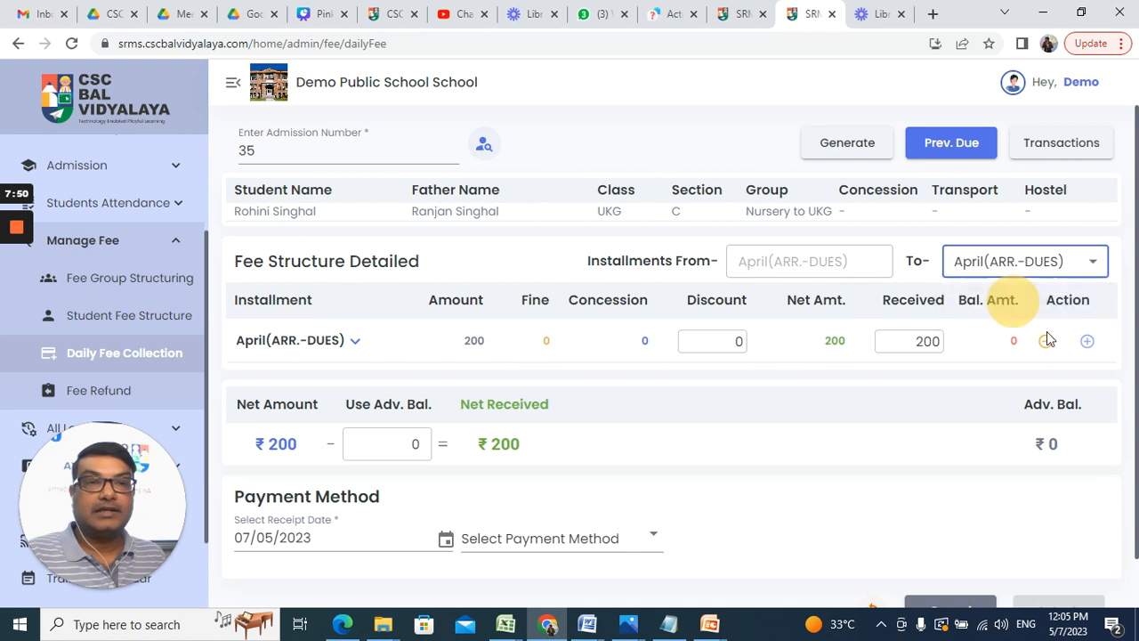
- Try to add another installment after the April arrears, including by generating the current fee
{"action": "left_click", "coordinate": [1087, 342]}
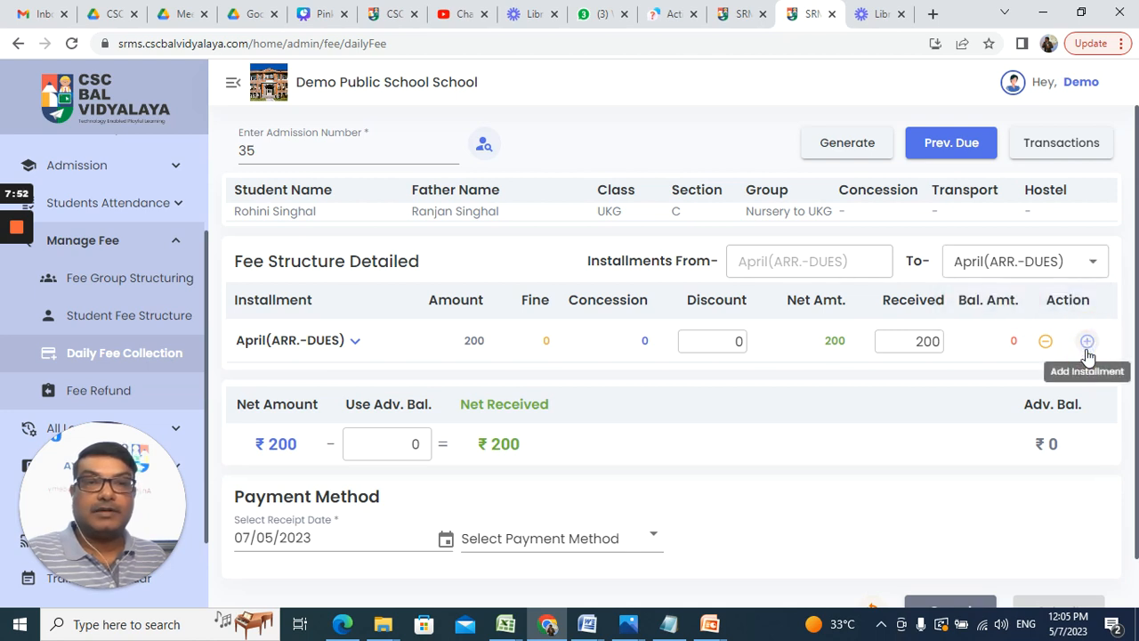
{"action": "left_click", "coordinate": [1087, 347]}
{"action": "left_click", "coordinate": [1087, 345]}
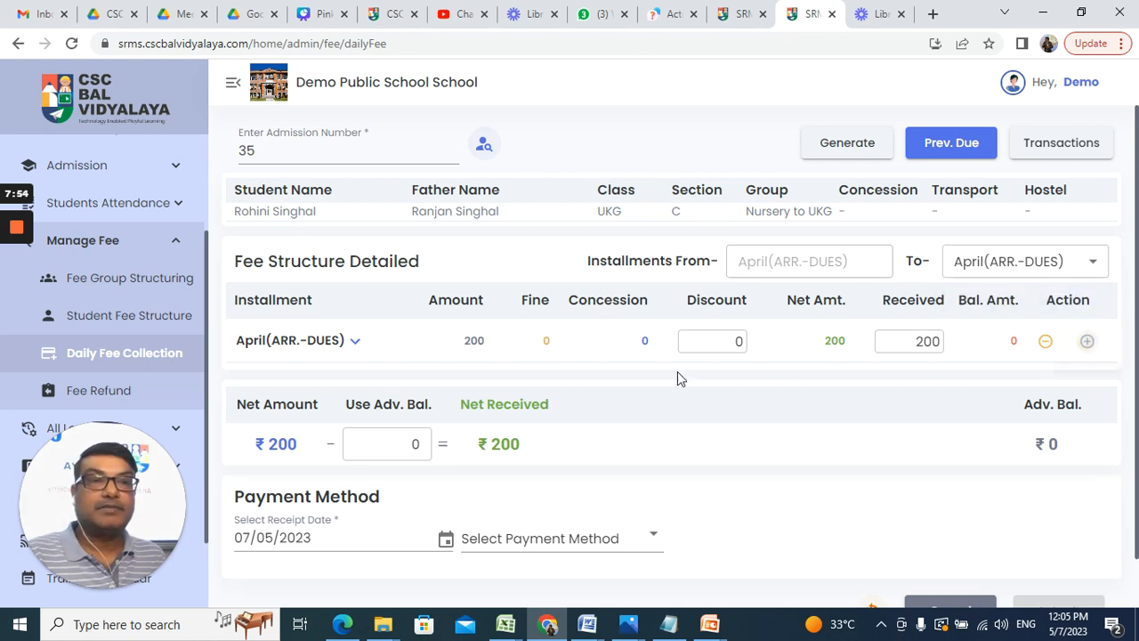
{"action": "left_click", "coordinate": [821, 152]}
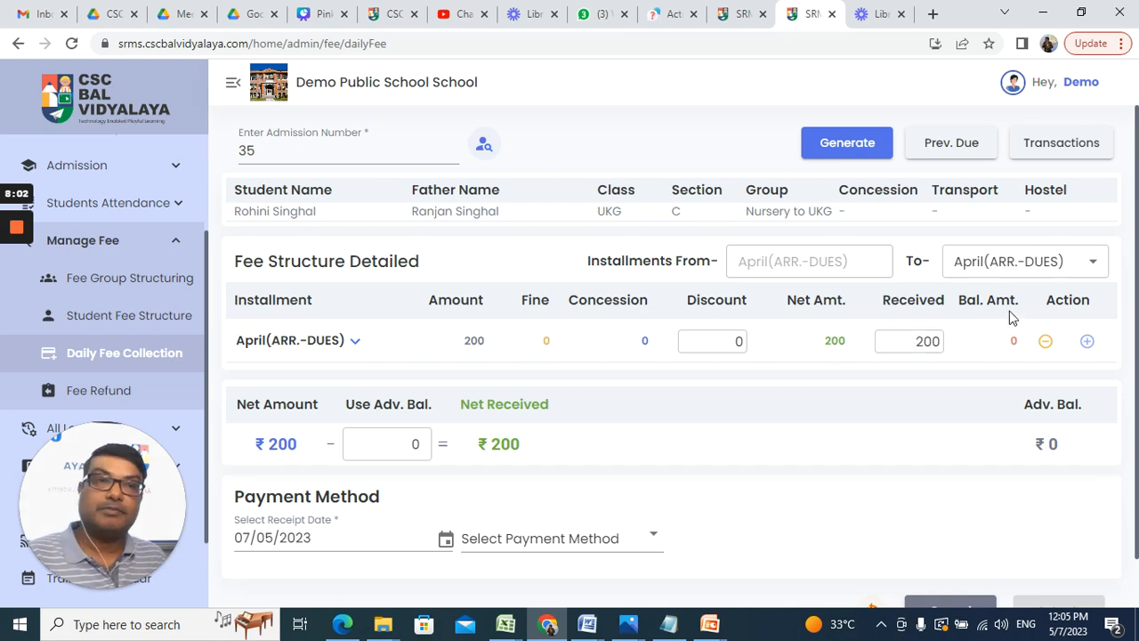
- Reload the previous dues and submit the April arrears payment with CASH as the payment method
{"action": "left_click", "coordinate": [947, 147]}
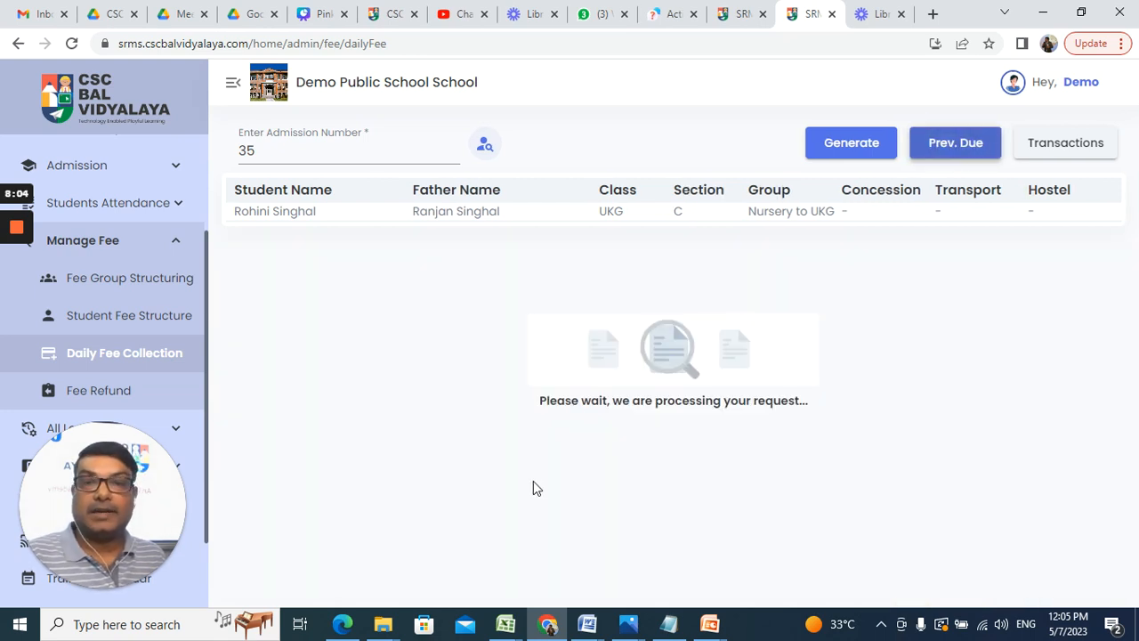
{"action": "scroll", "coordinate": [587, 468], "scroll_direction": "down", "scroll_amount": 1}
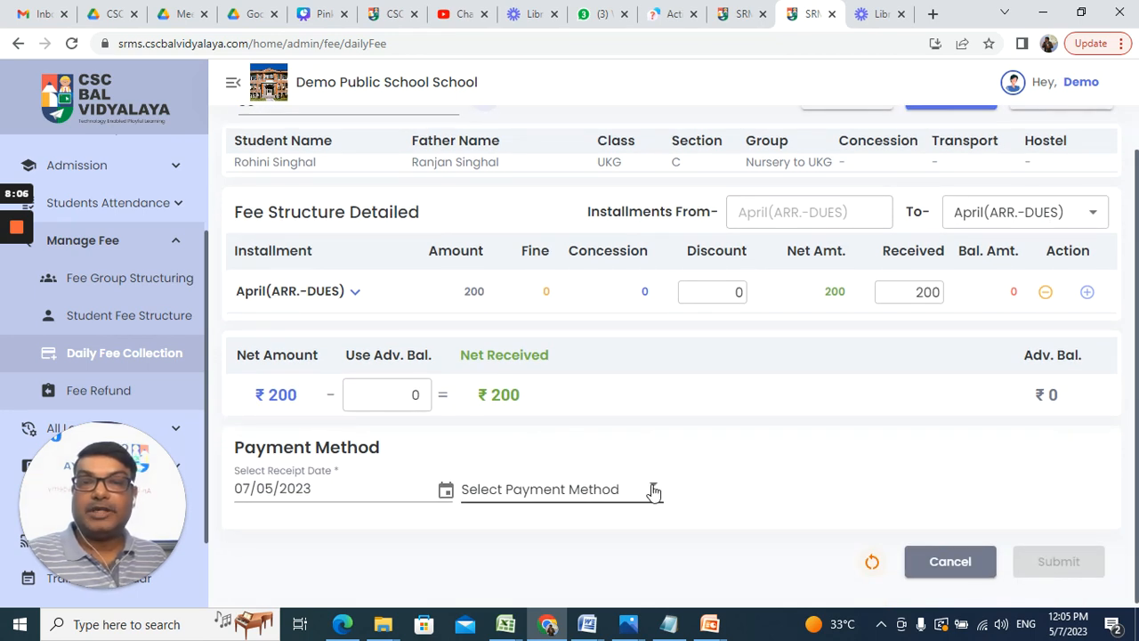
{"action": "left_click", "coordinate": [653, 490]}
{"action": "left_click", "coordinate": [505, 459]}
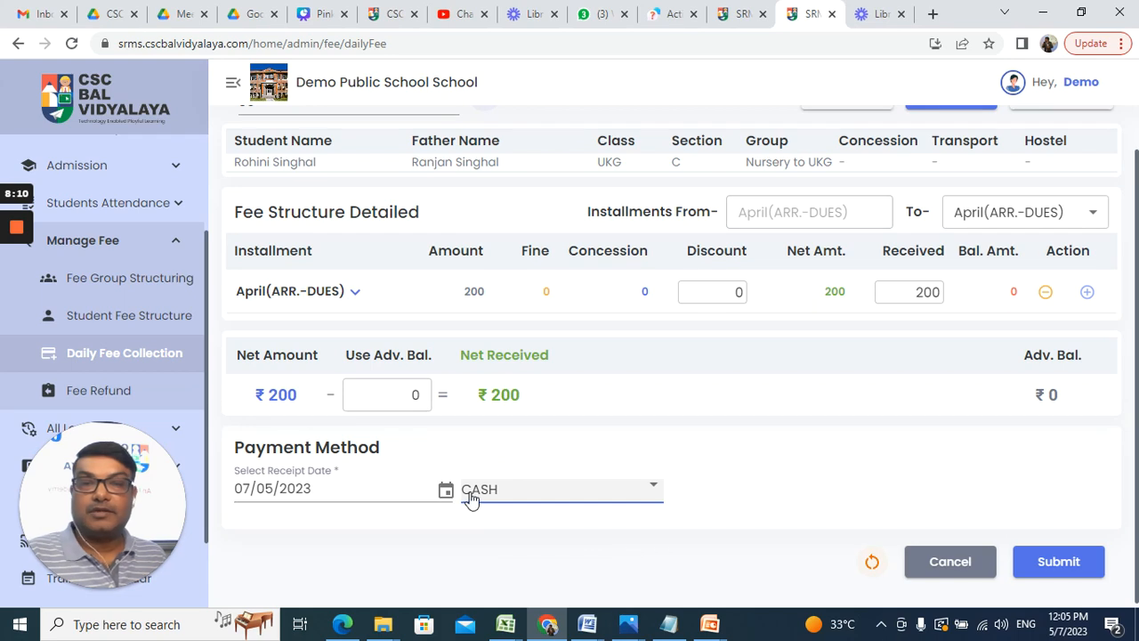
{"action": "left_click", "coordinate": [1041, 559]}
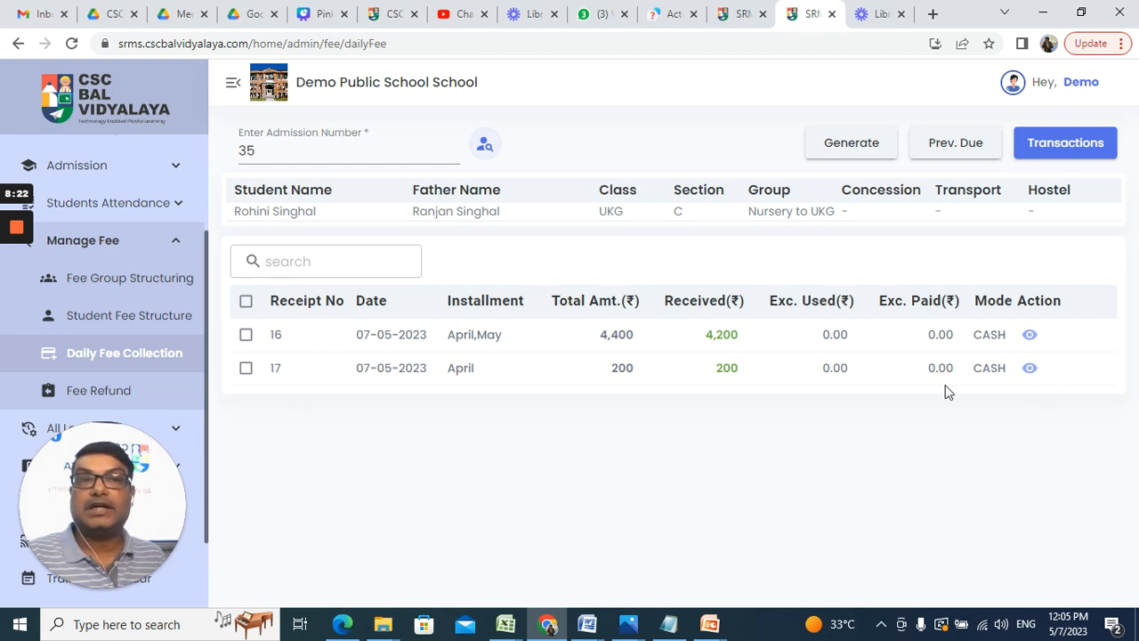
- Check the student's transactions and previous dues, and generate the next installment's fee structure for review
{"action": "left_click", "coordinate": [1075, 146]}
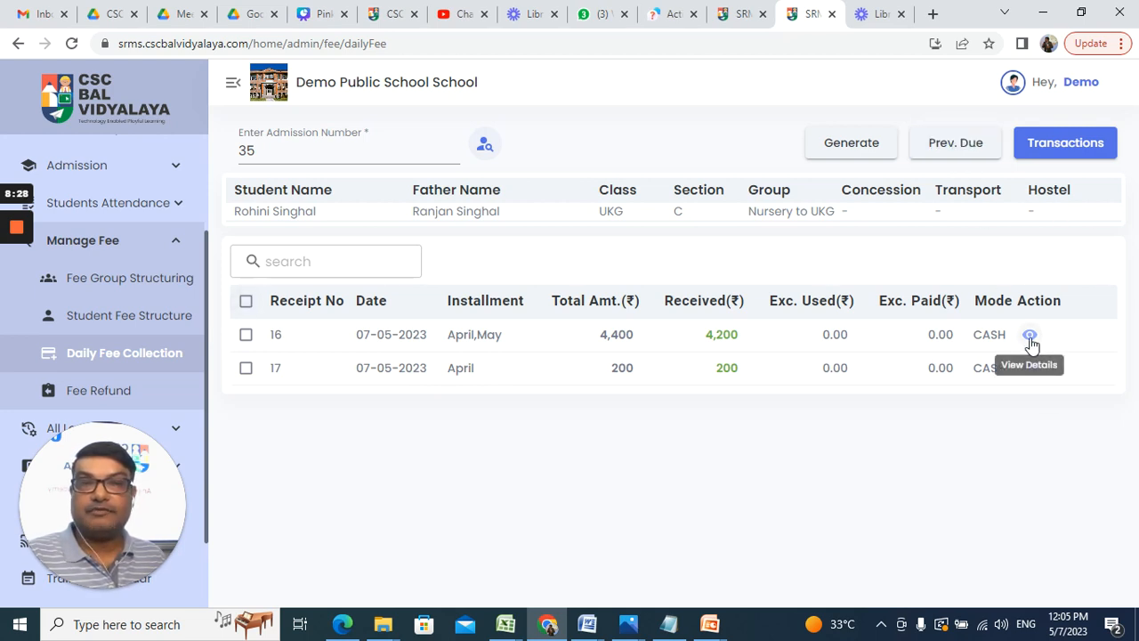
{"action": "left_click", "coordinate": [949, 155]}
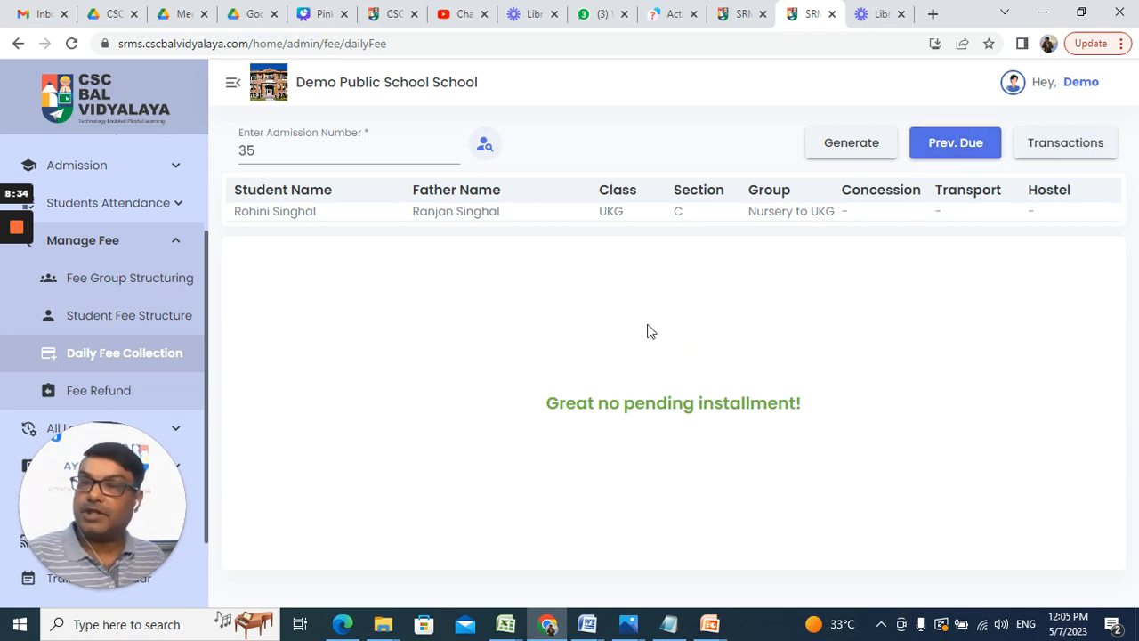
{"action": "left_click", "coordinate": [817, 146]}
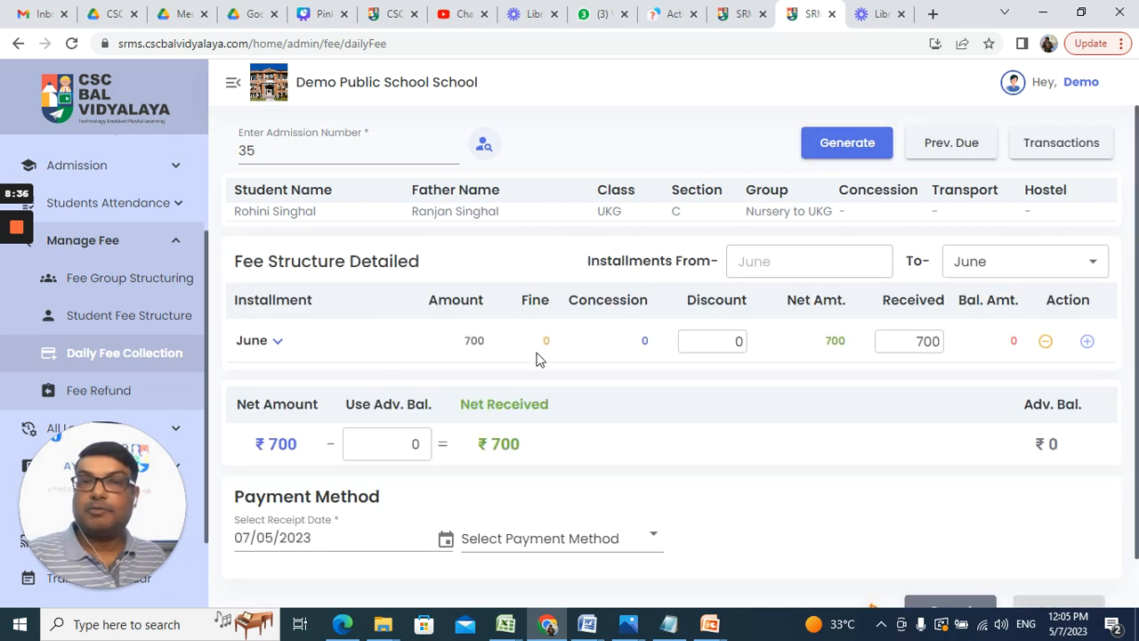
{"action": "scroll", "coordinate": [672, 436], "scroll_direction": "down", "scroll_amount": 1}
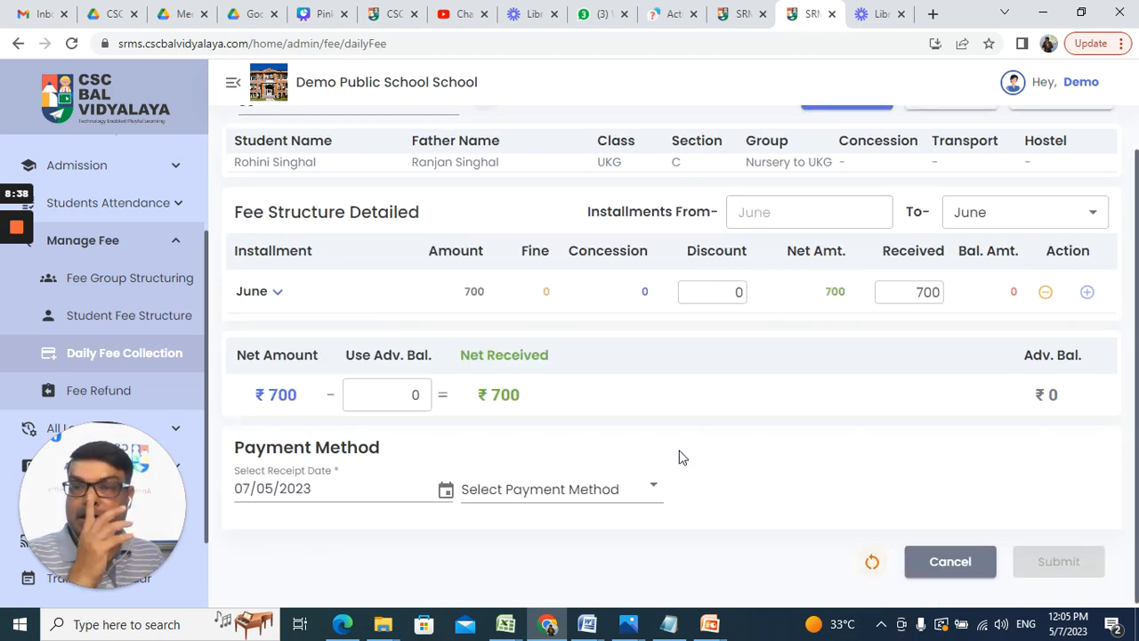
{"action": "scroll", "coordinate": [658, 455], "scroll_direction": "up", "scroll_amount": 1}
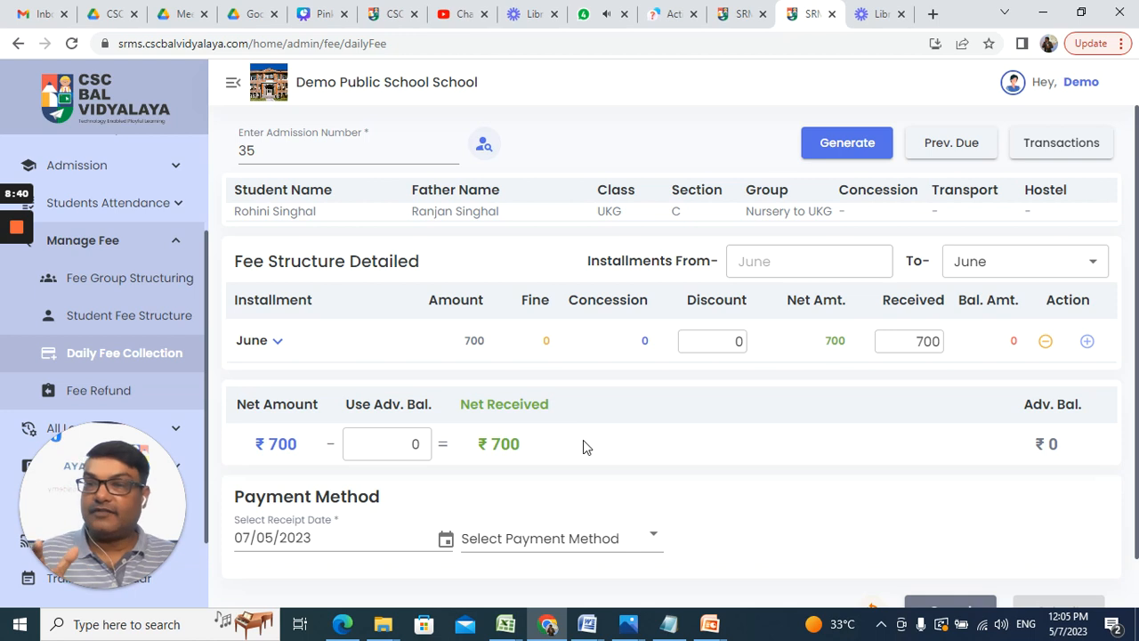